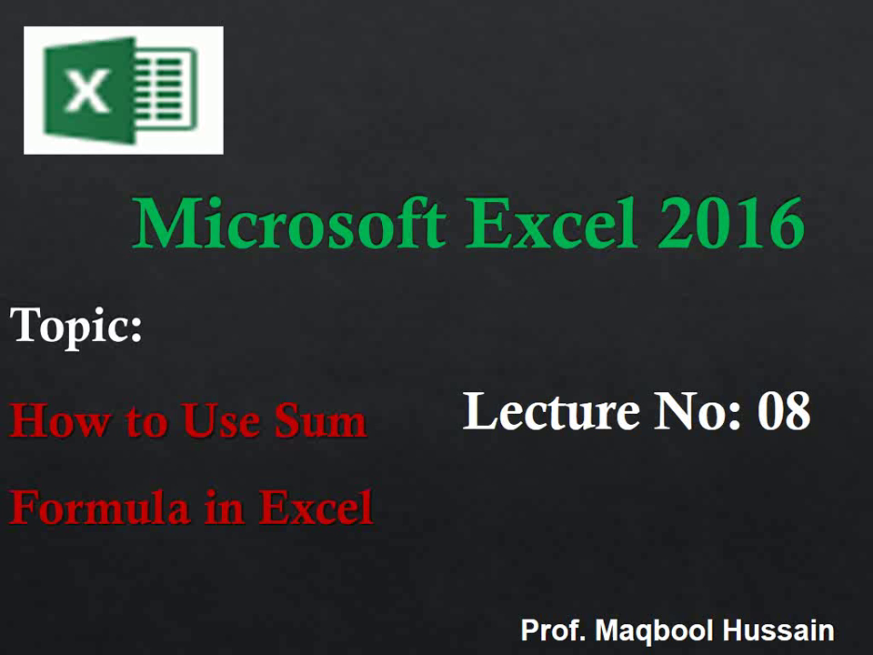
Close the Photo Viewer and enter 10 in cell A1
key("Escape")
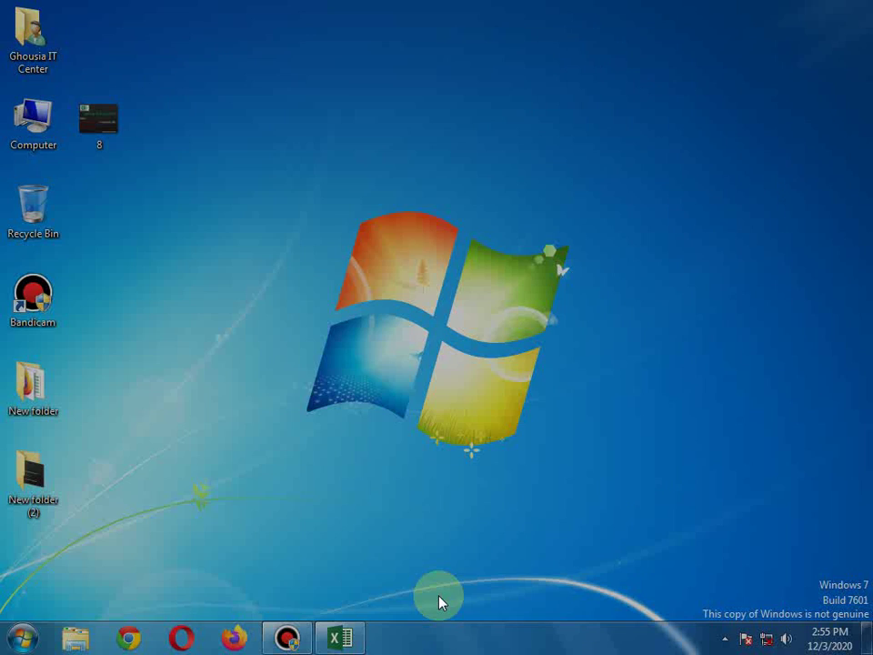
left_click(849, 11)
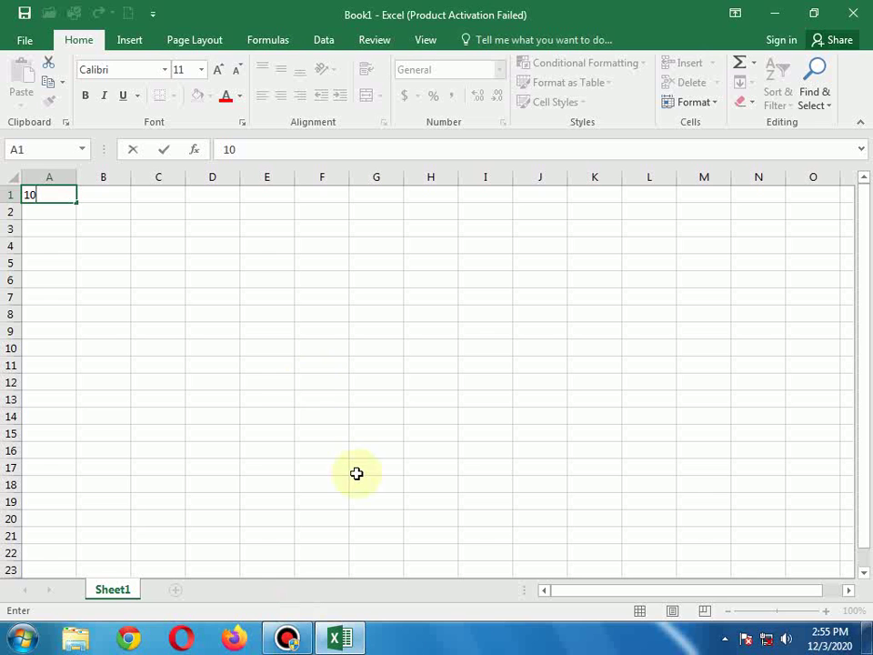
key("BackSpace")
key("BackSpace")
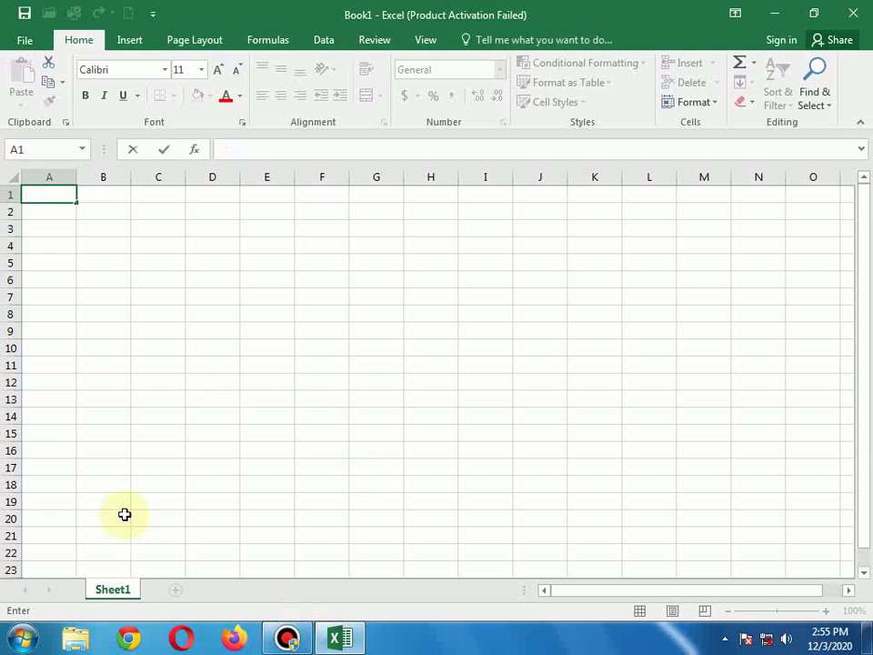
type("10")
key("ctrl+Return")
Enter 20 in B1 and 5 in C1, then select D1 for the row total
key("Tab")
type("20")
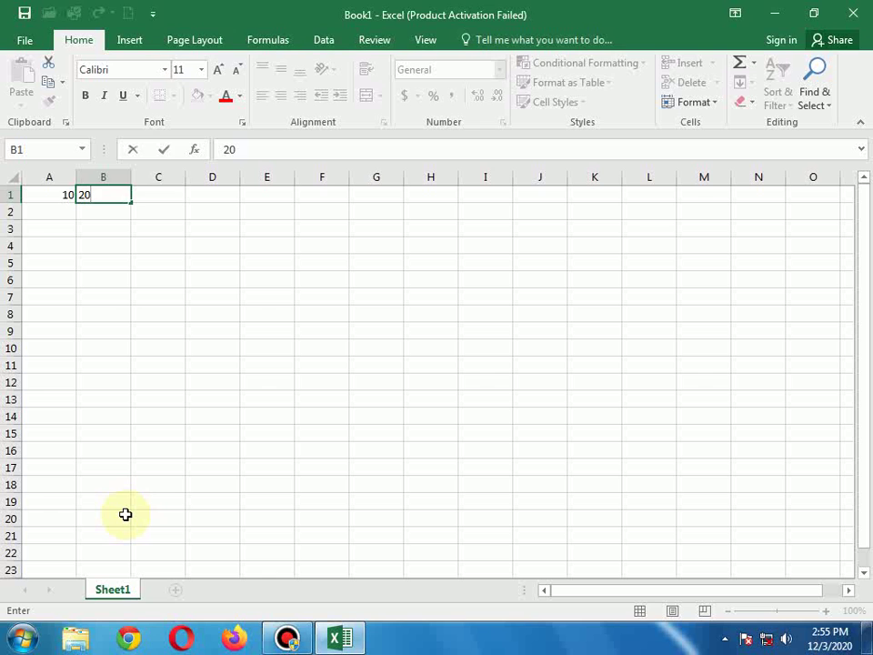
key("Tab")
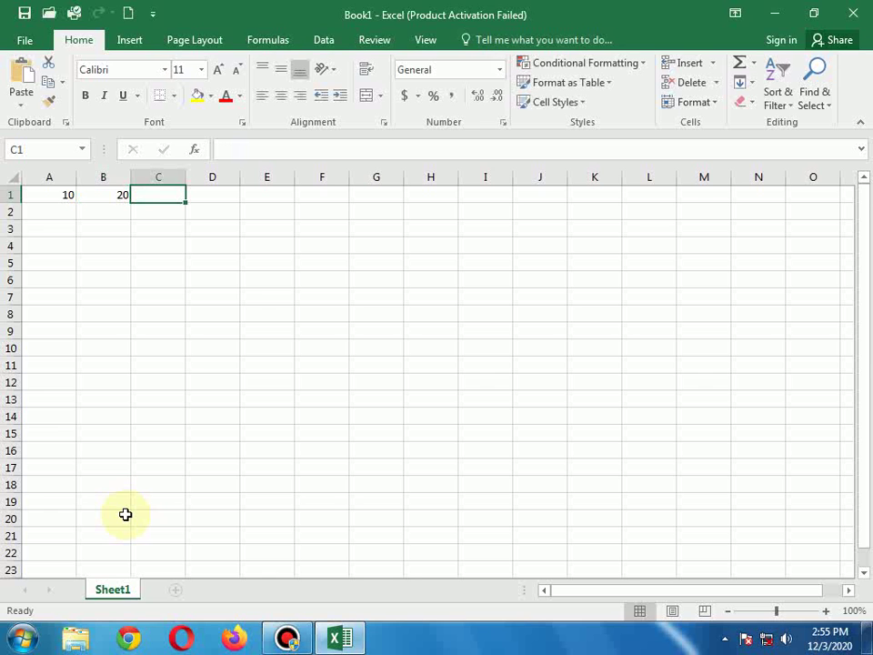
type("5")
left_click(186, 349)
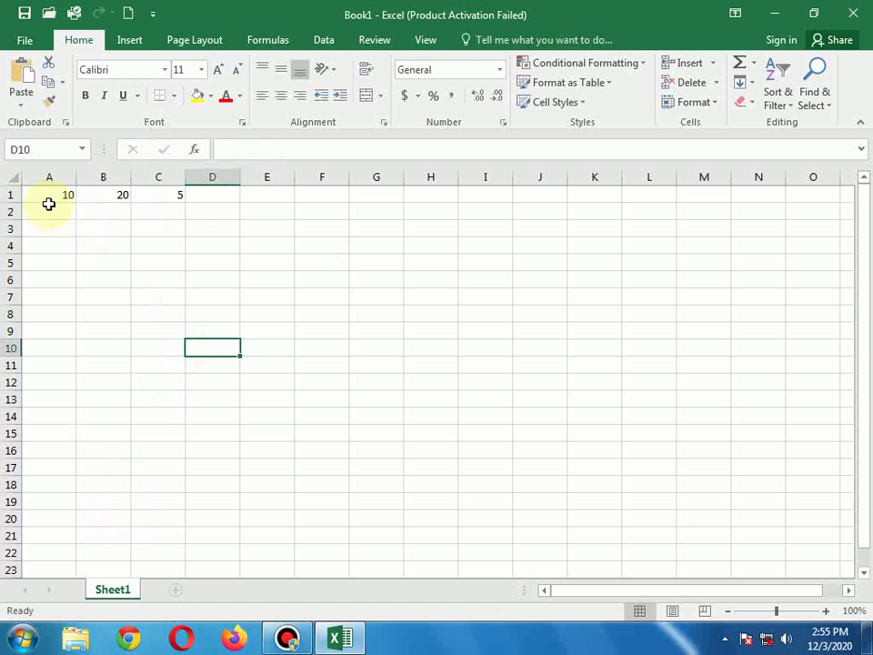
left_click(212, 195)
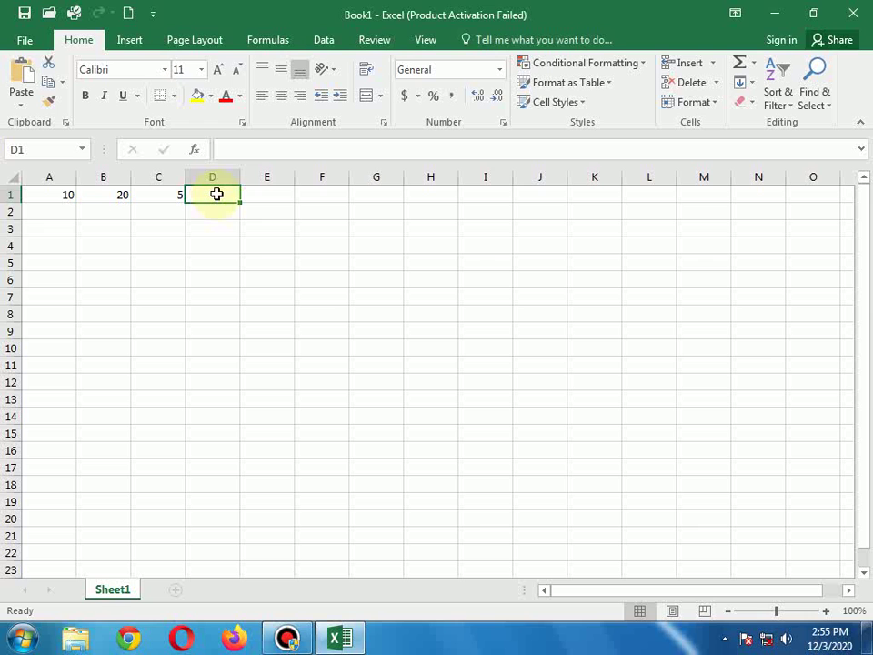
left_click(244, 299)
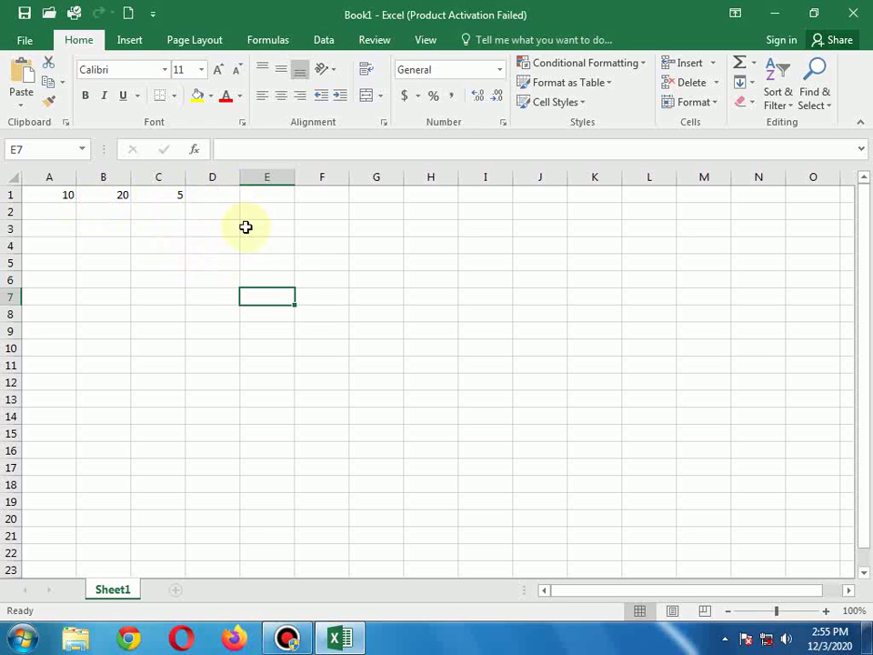
left_click(214, 200)
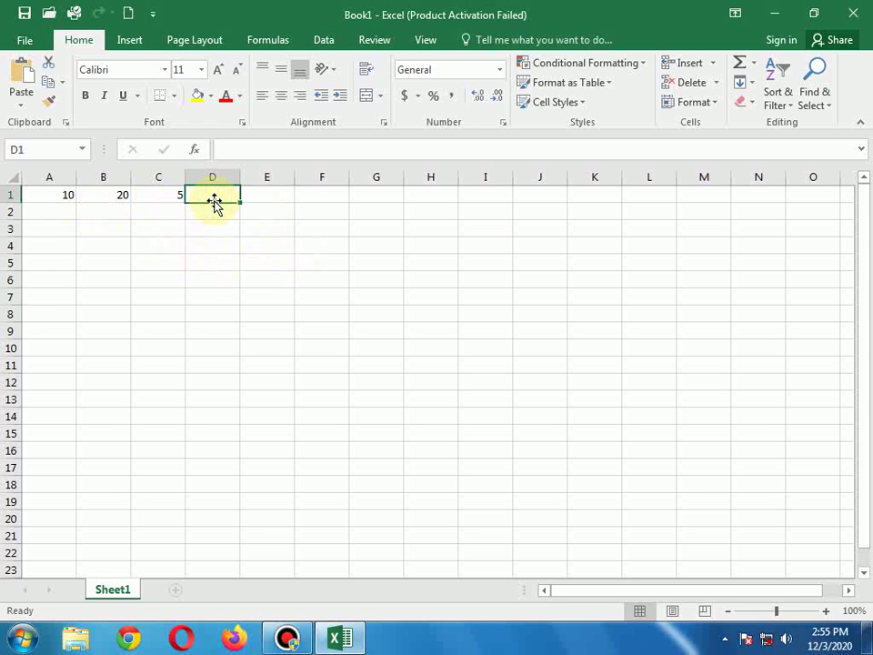
Enter =sum(a1+b1+c1) in D1 so it shows the total 35
left_click(274, 152)
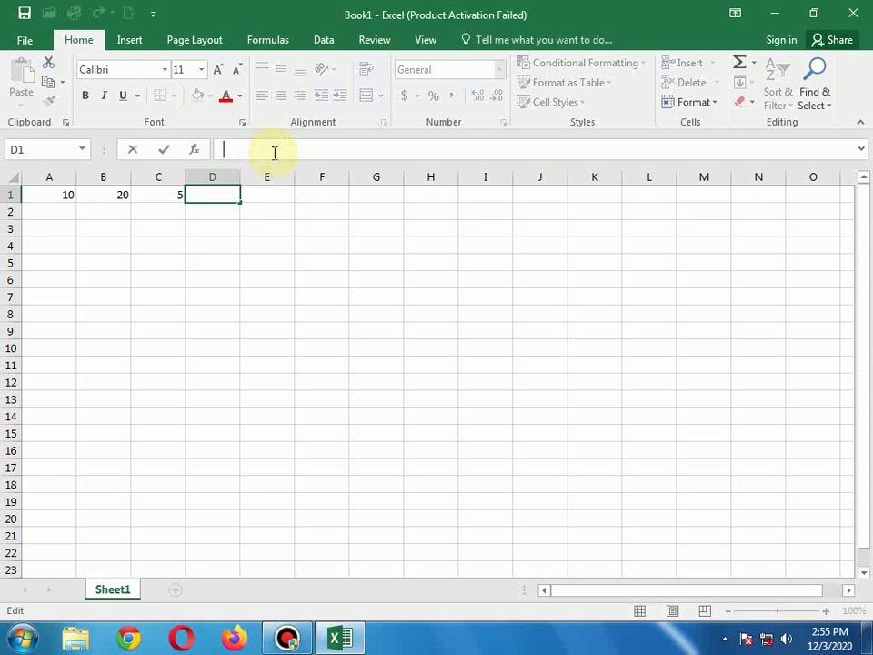
type("=")
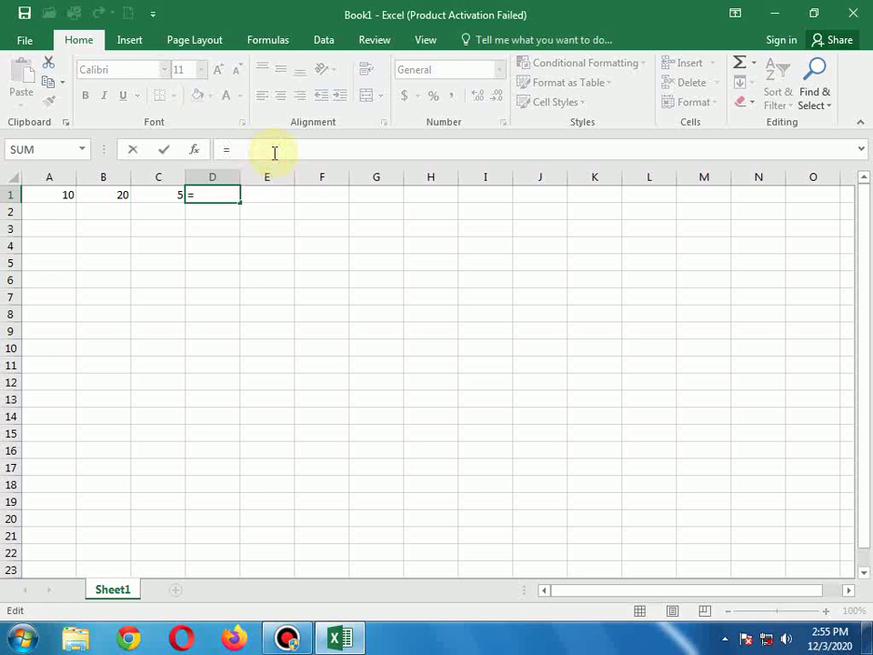
type("sum")
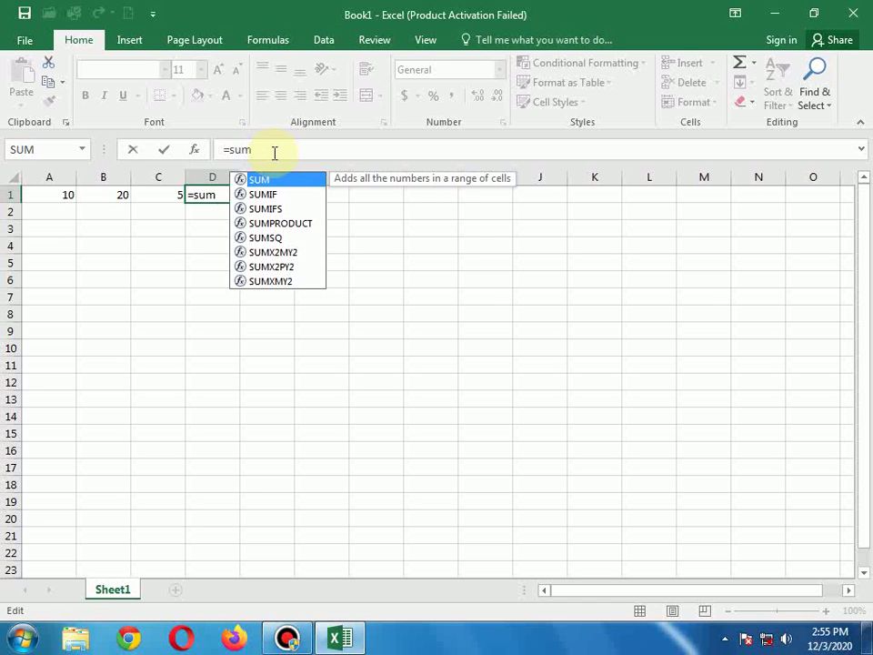
type(")")
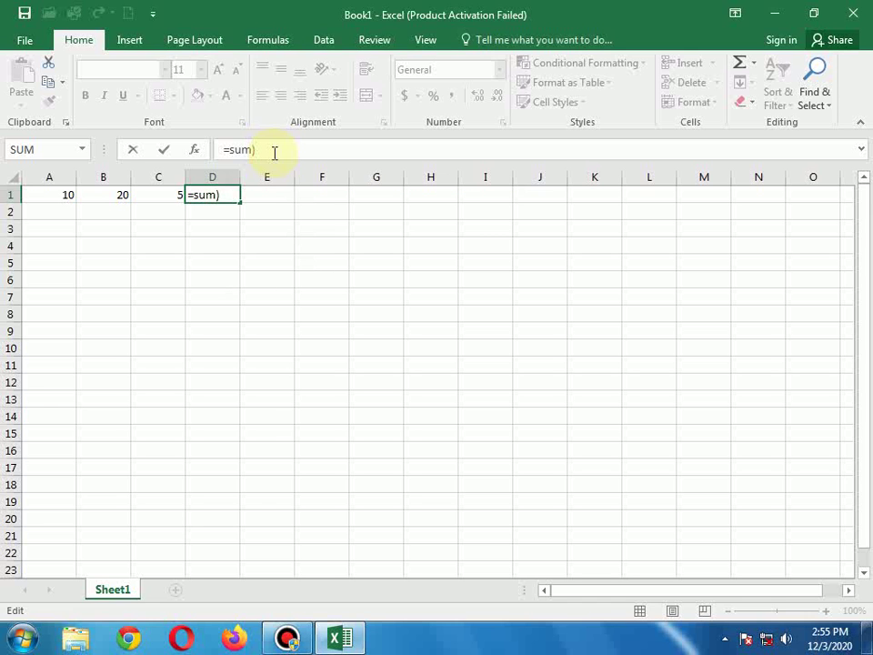
key("BackSpace")
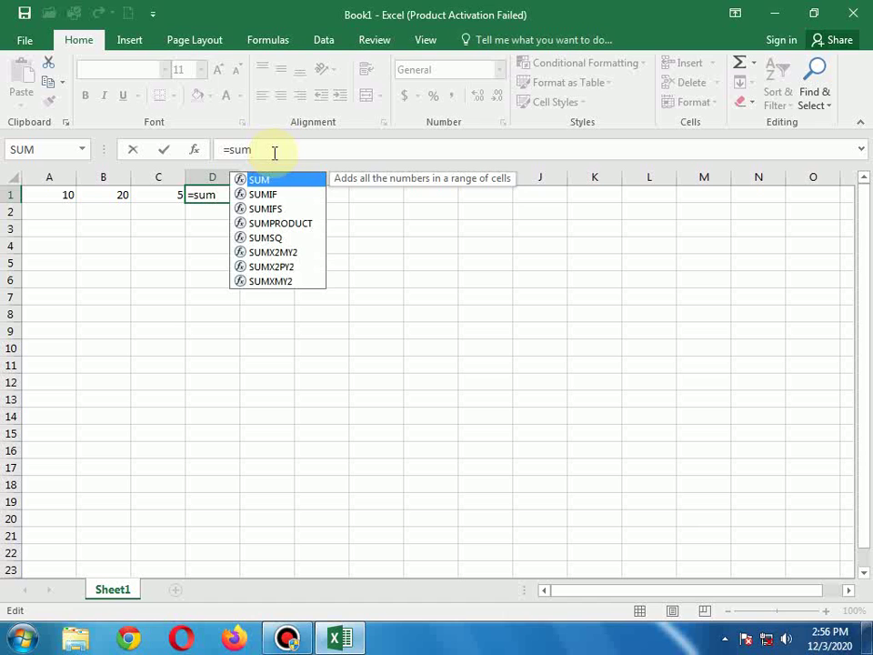
type("()")
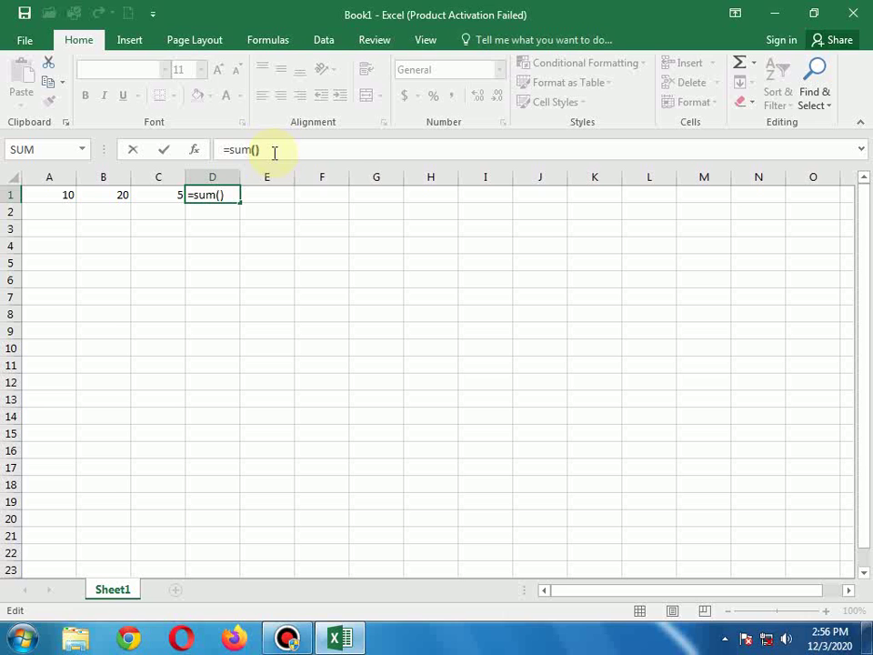
left_click(273, 152)
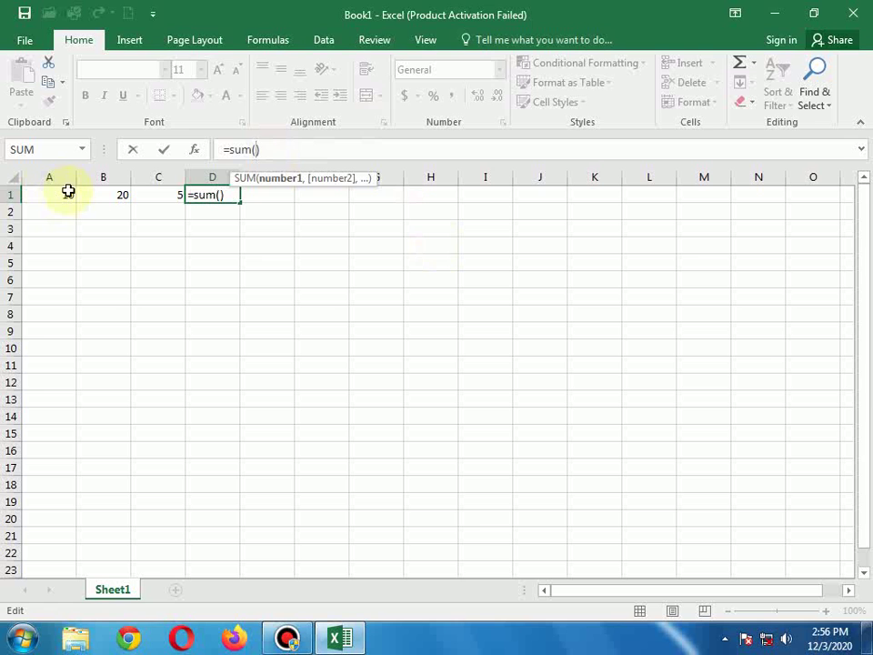
type("a")
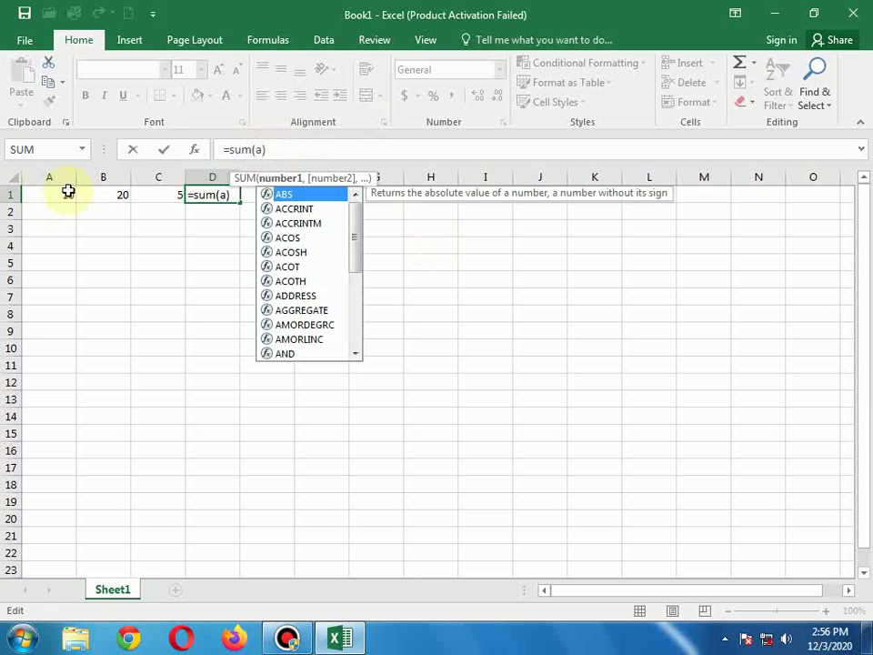
type("1")
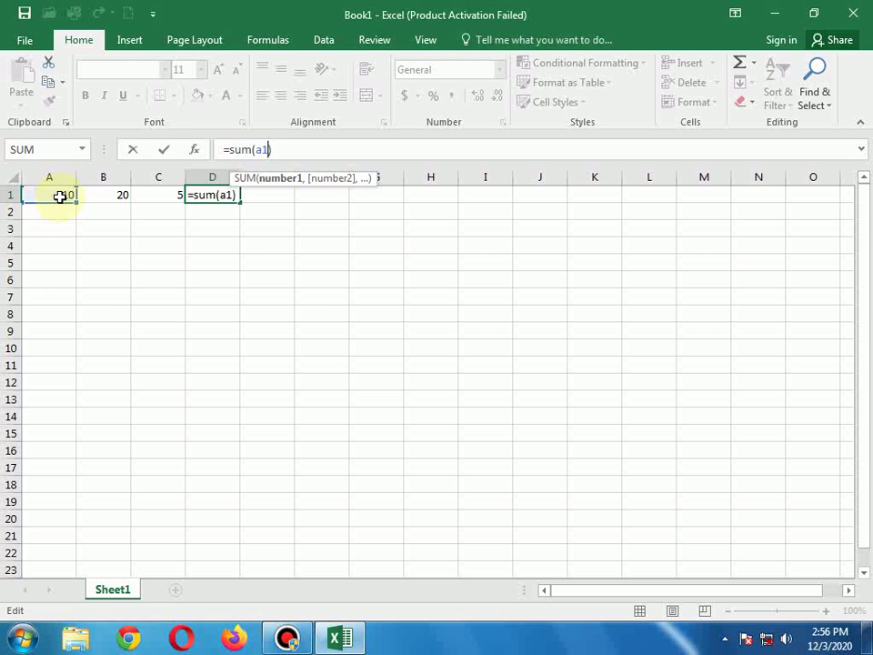
type("+a")
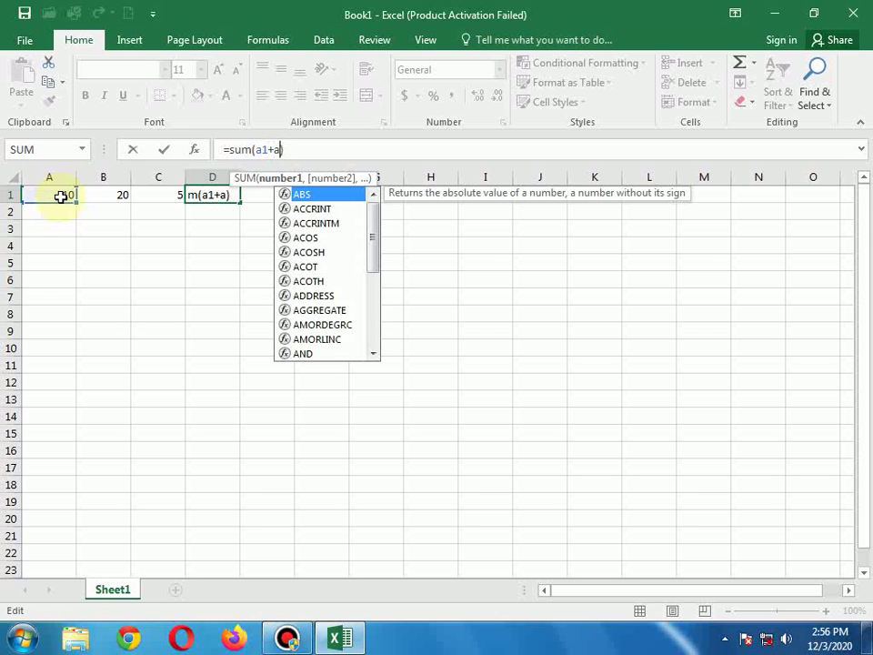
key("BackSpace")
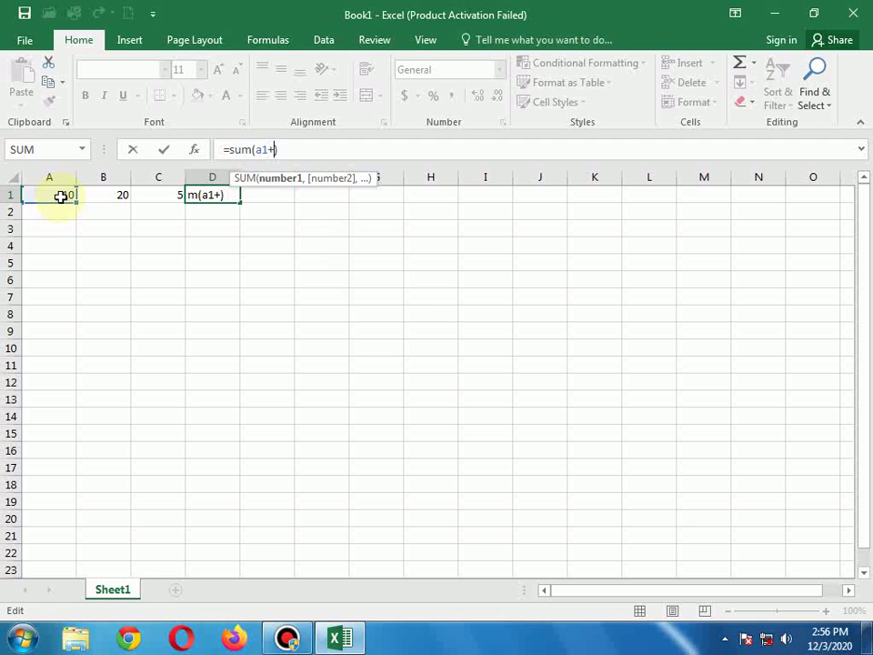
type("b1")
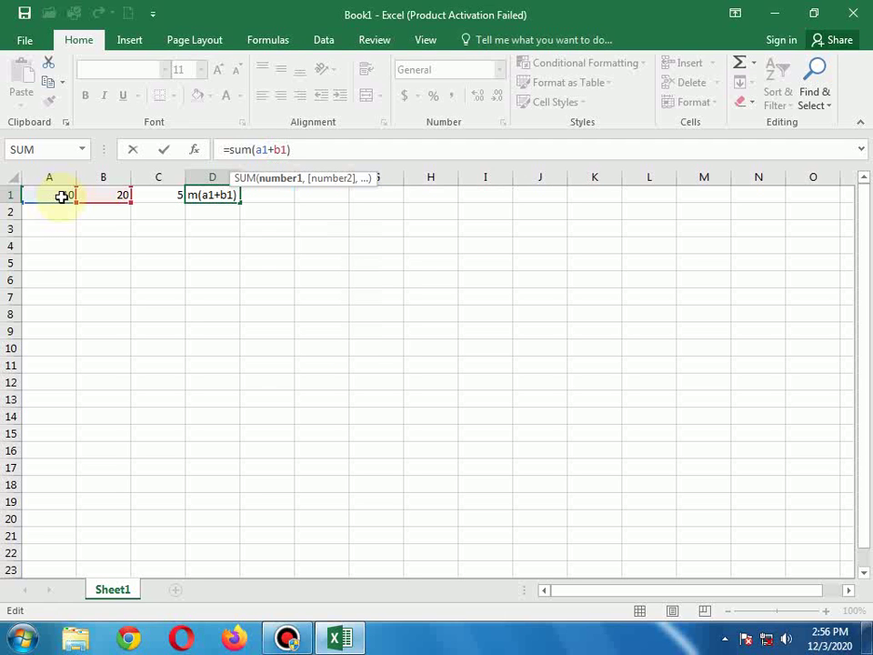
type("+")
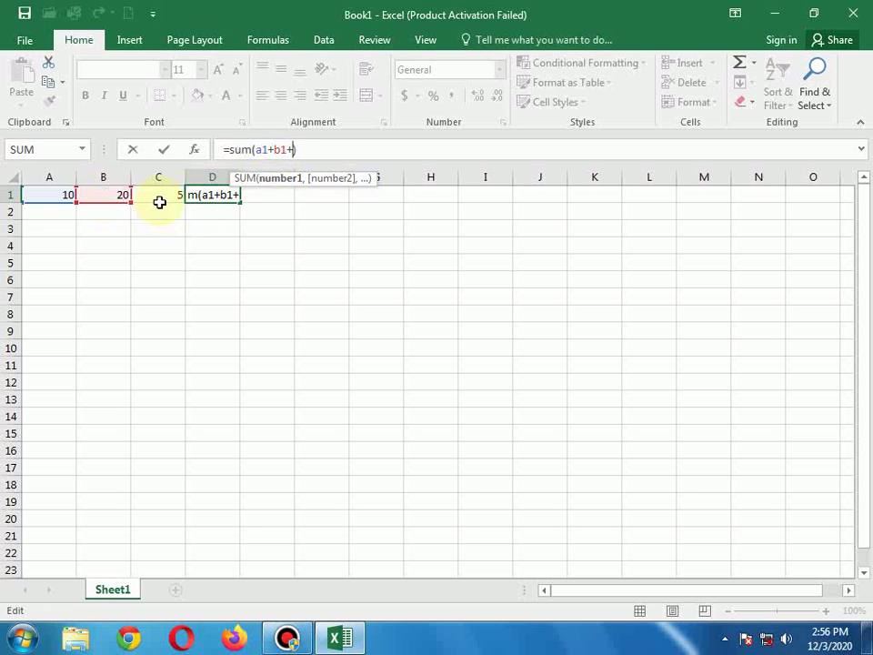
type("c")
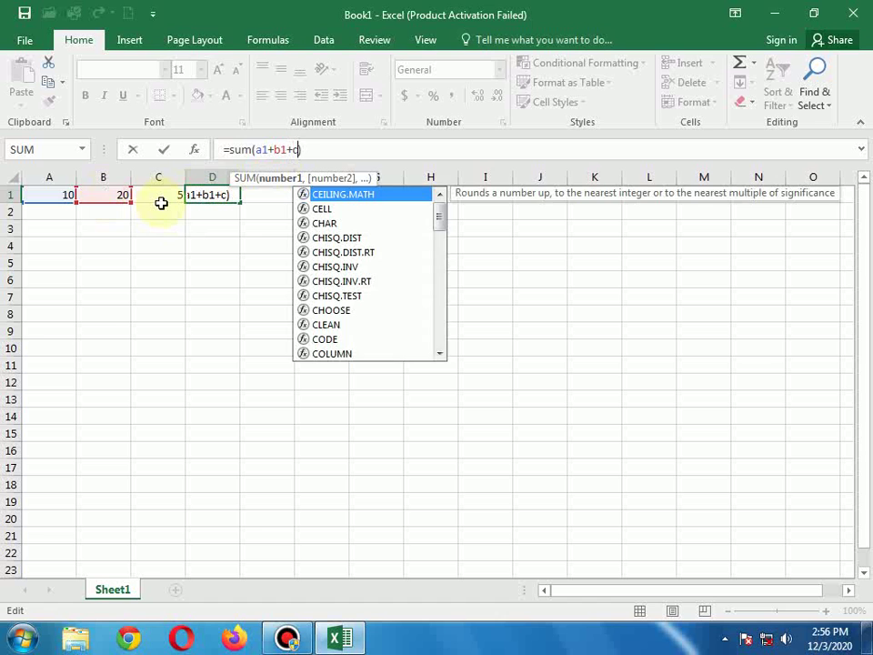
type("1")
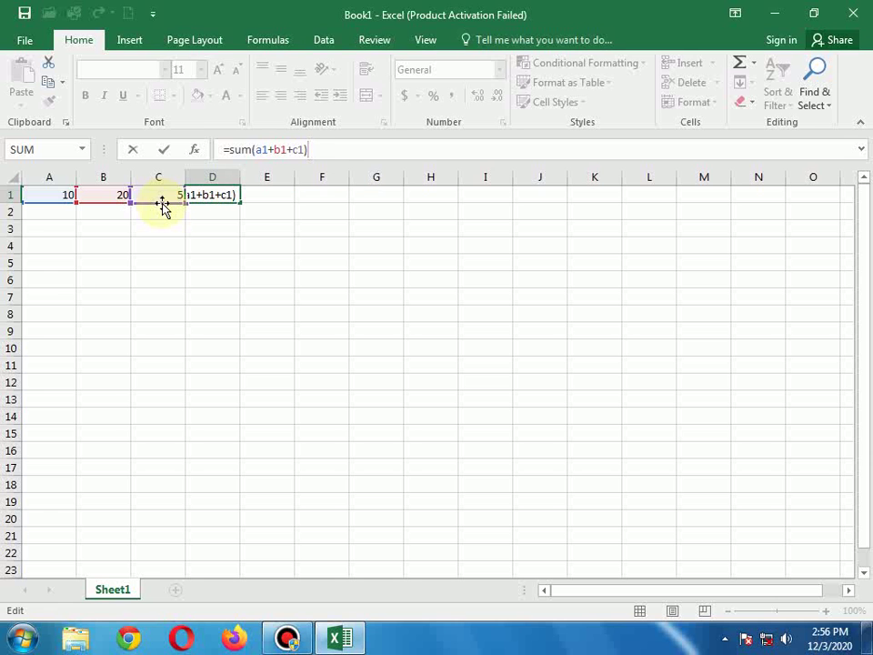
key("Return")
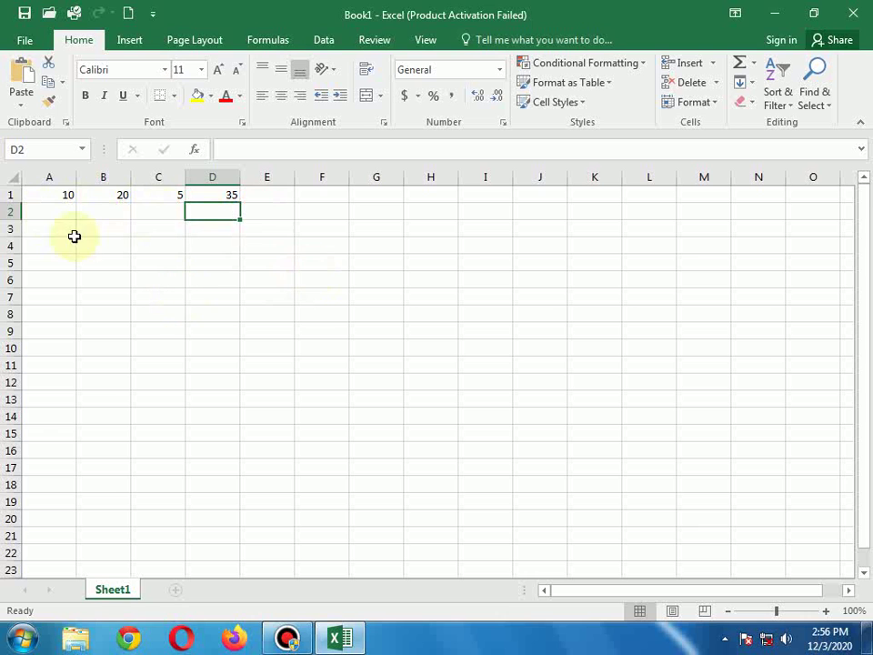
Enter 5, 2, 8 in A2:C2 and 8, 2, 4 in A3:C3
left_click(53, 210)
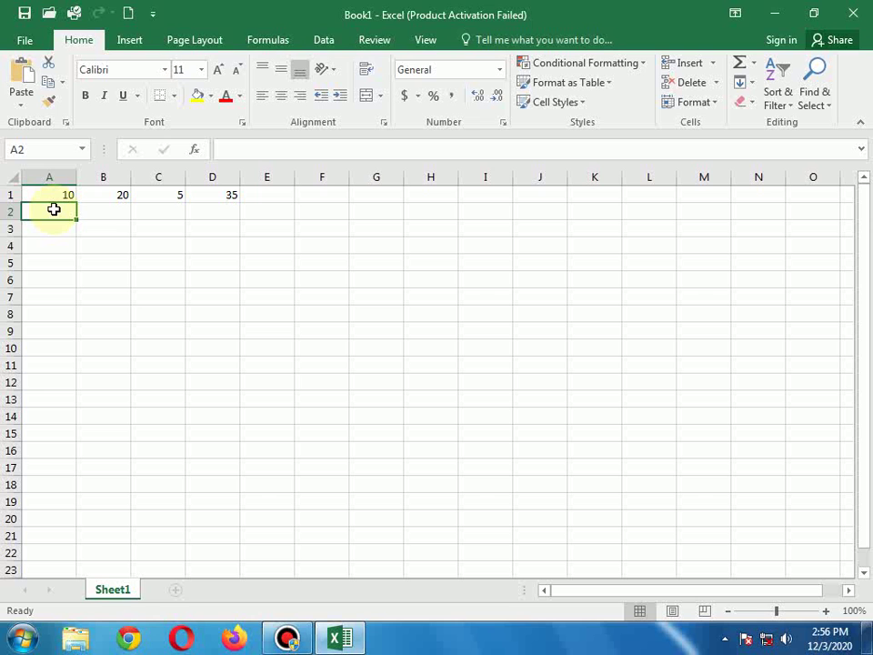
type("5")
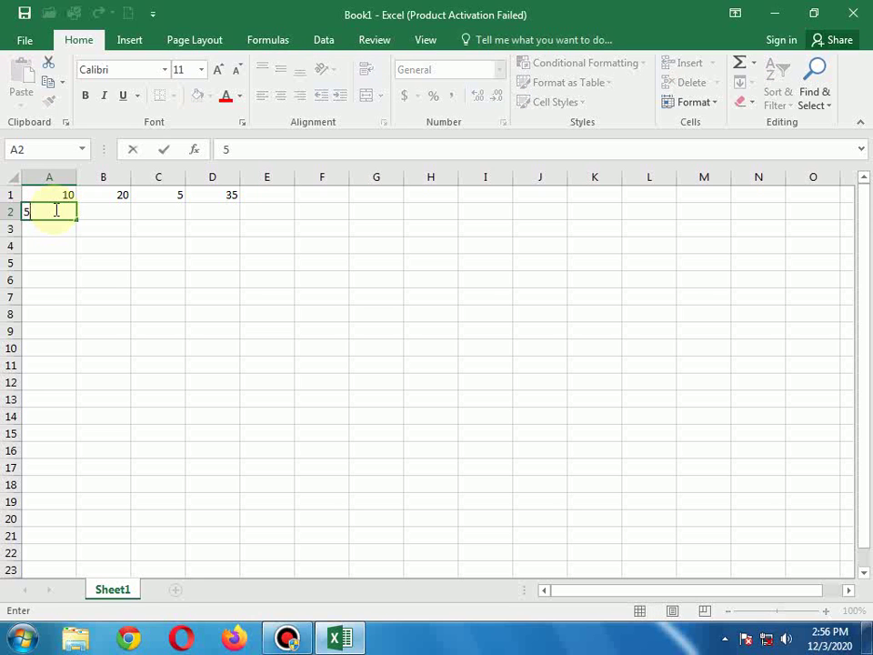
key("Tab")
type("2")
key("Tab")
type("8")
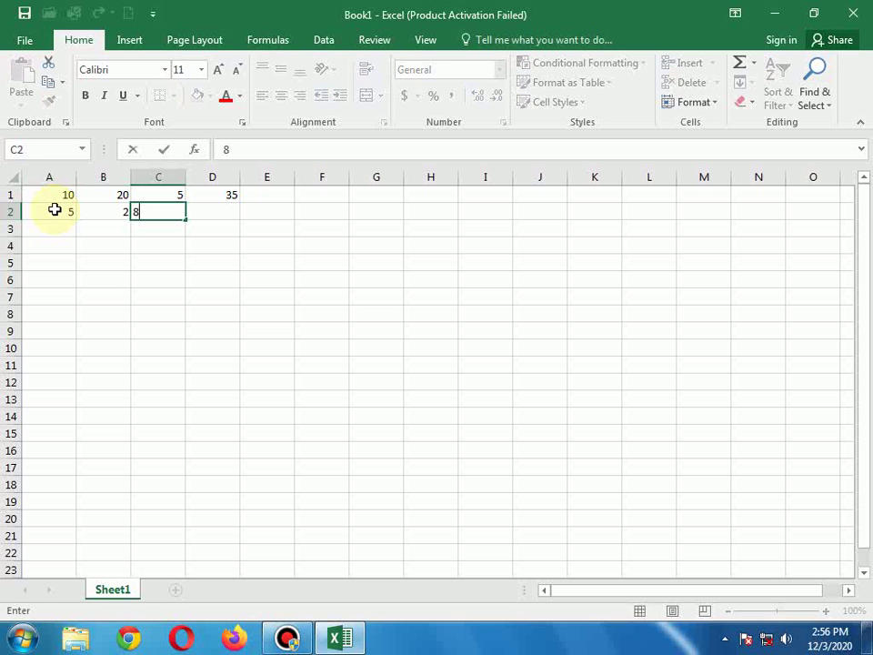
key("Return")
type("8")
key("Tab")
type("2")
key("Tab")
type("4")
key("Return")
Enter 8, 9, 10 in A4:C4, then select the D1 total
type("8")
key("Tab")
type("9")
key("Tab")
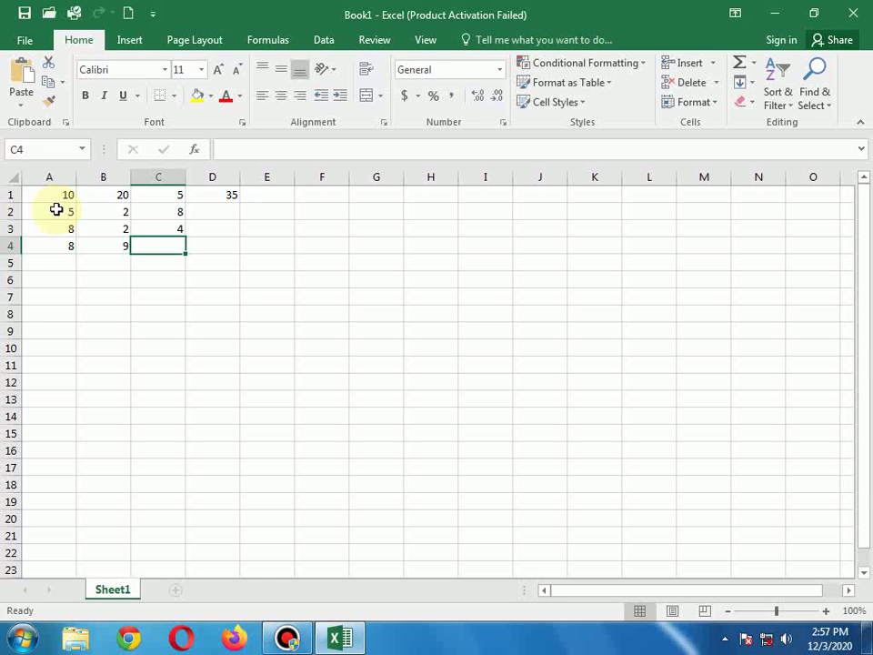
type("10")
key("Tab")
key("Left")
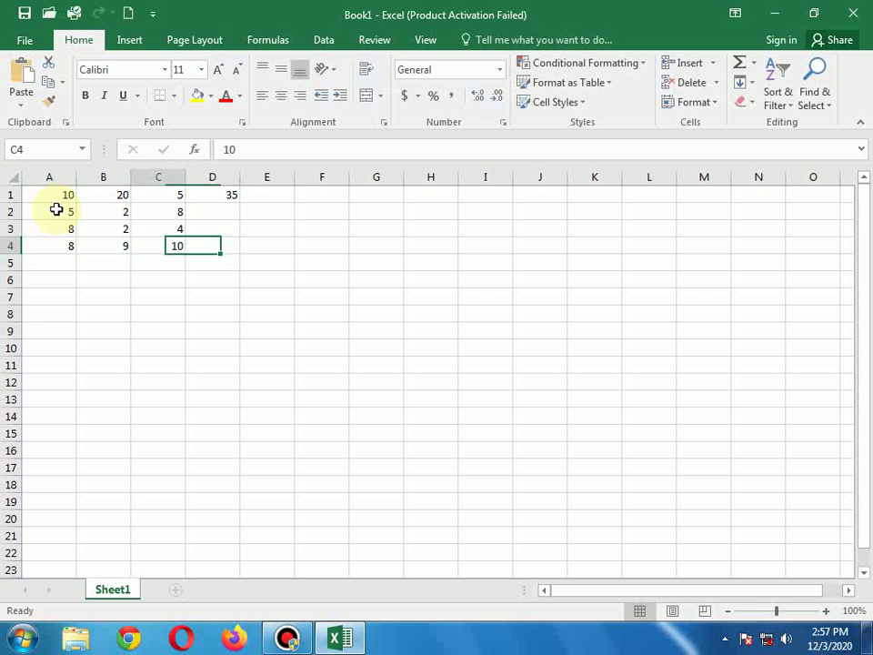
key("Left")
left_click(141, 298)
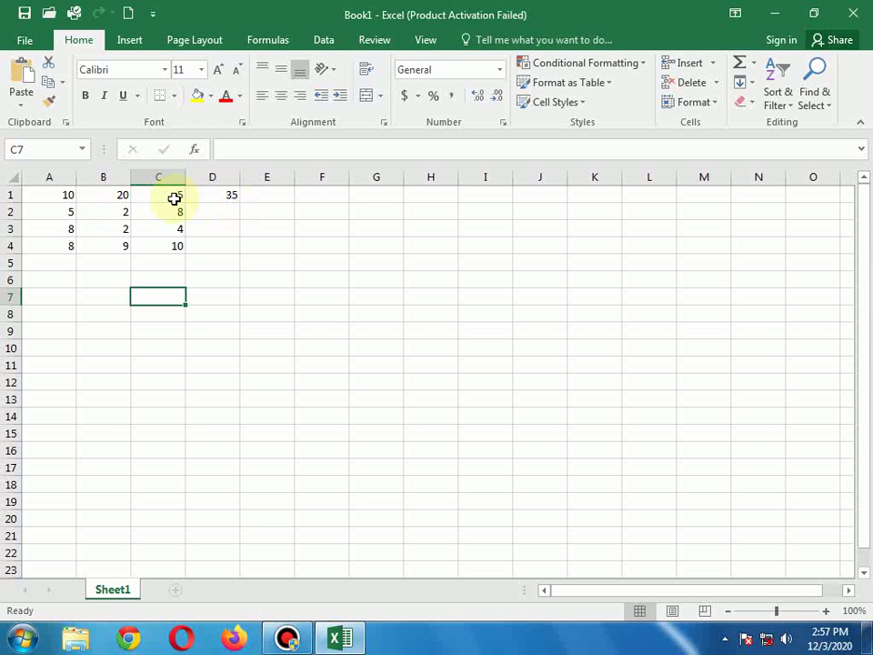
left_click(228, 195)
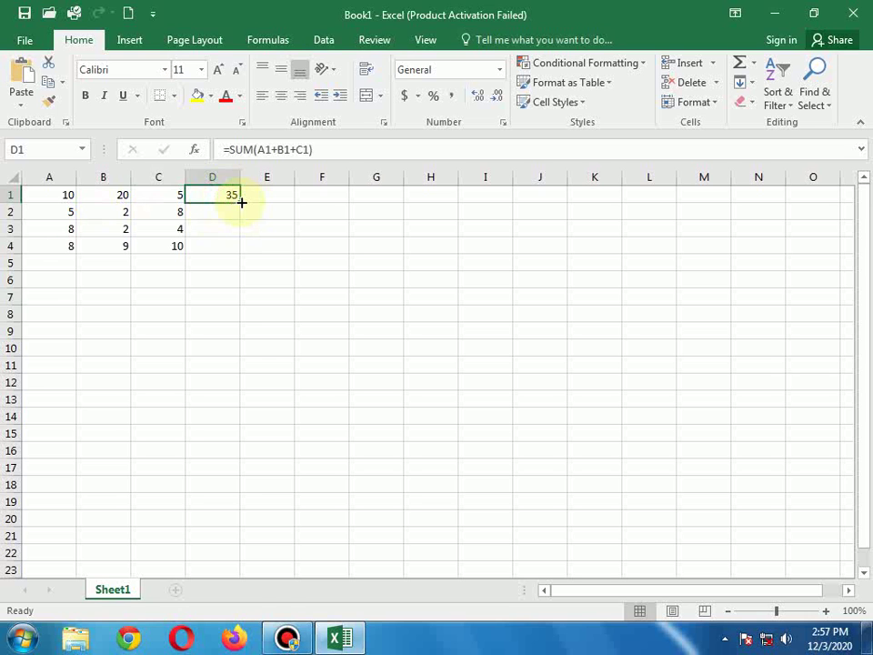
Fill D1's SUM formula down to D4, giving totals 15, 14 and 27
left_click_drag(241, 202, 243, 251)
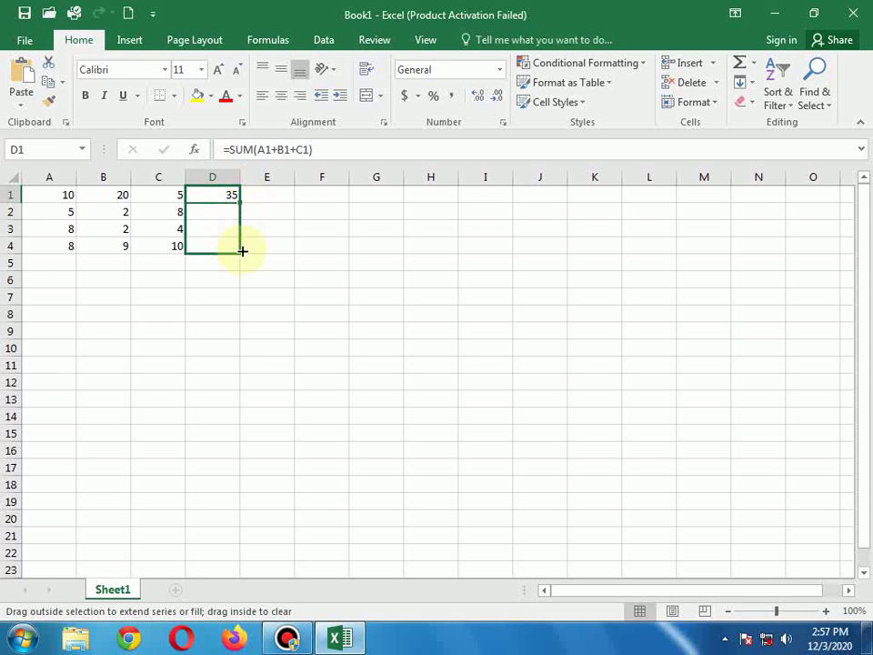
left_click_drag(243, 251, 242, 251)
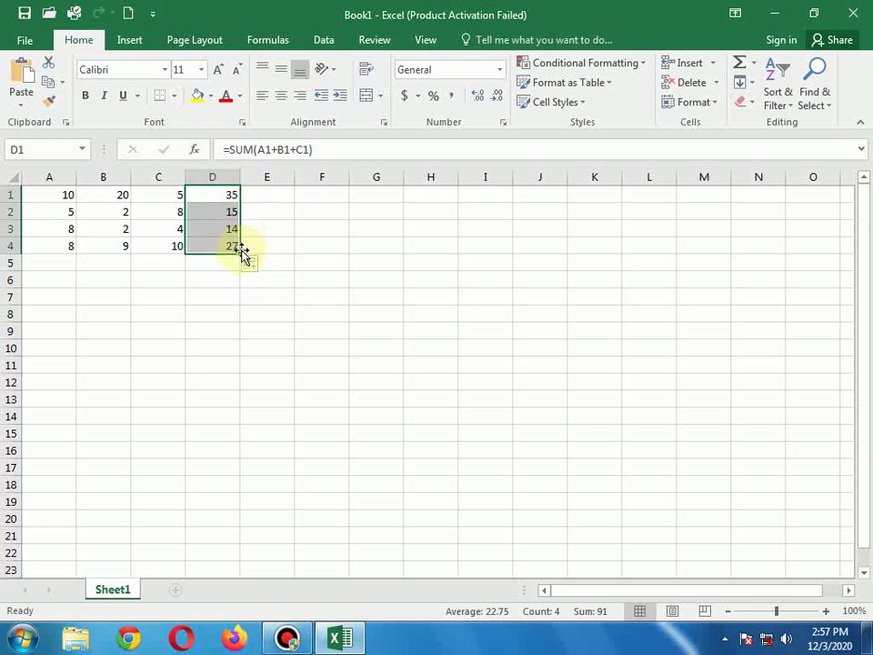
left_click(167, 307)
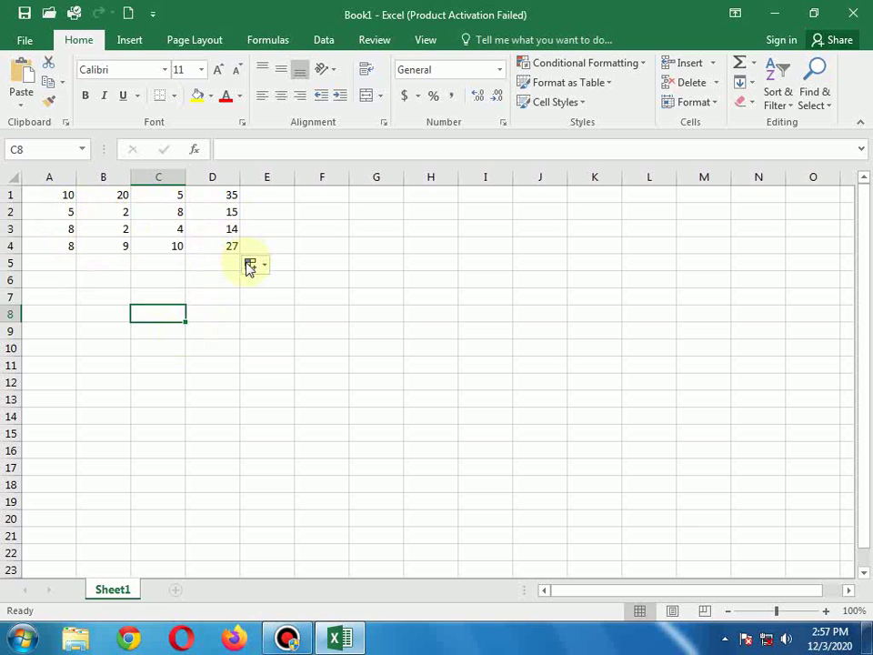
Enter 1, 5, 7 in row 5 and complete row 6 as 1, 5, 8
left_click(47, 262)
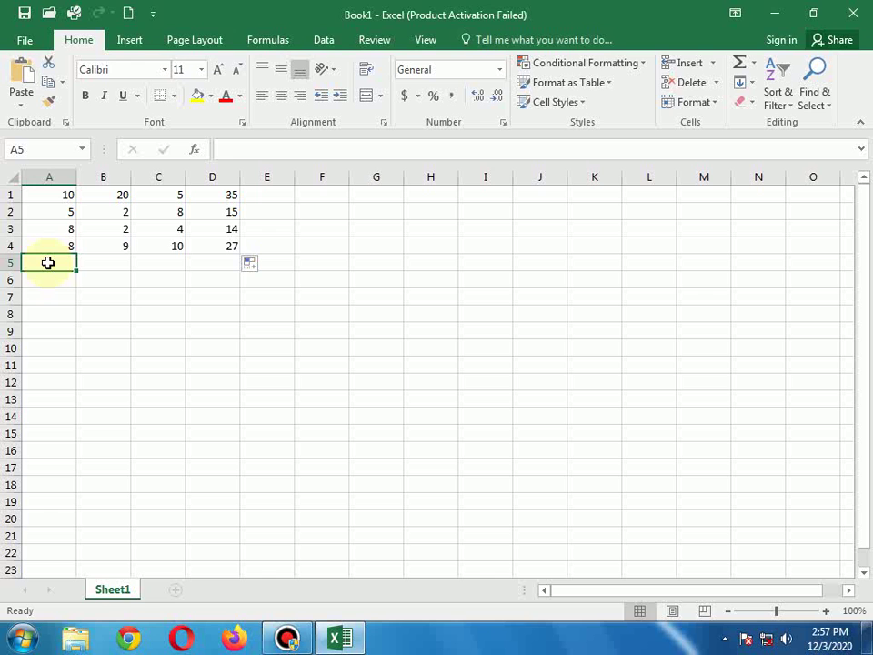
type("1")
key("Tab")
type("5")
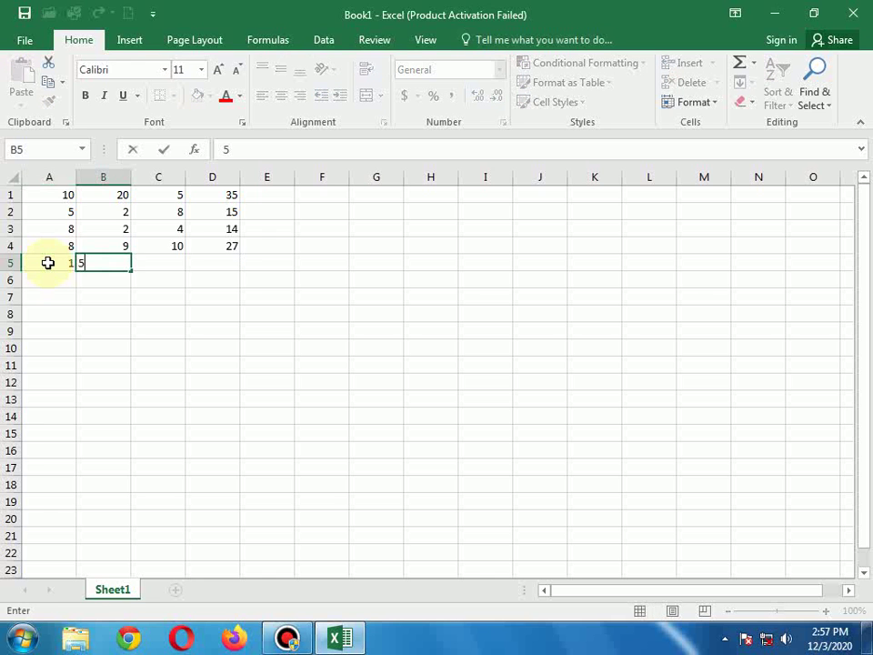
key("Tab")
type("7")
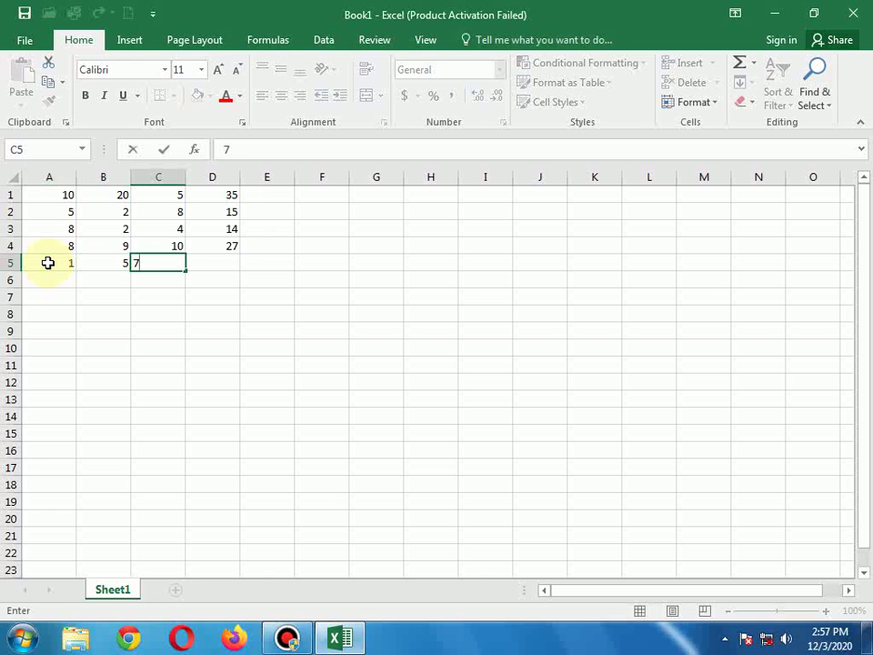
key("Tab")
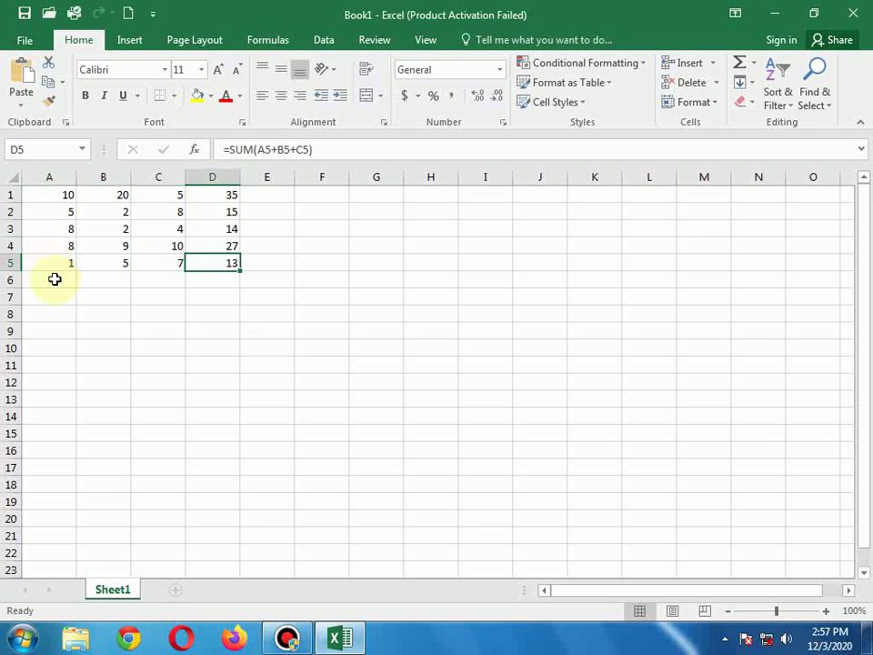
left_click(56, 280)
type("1")
key("Tab")
type("8")
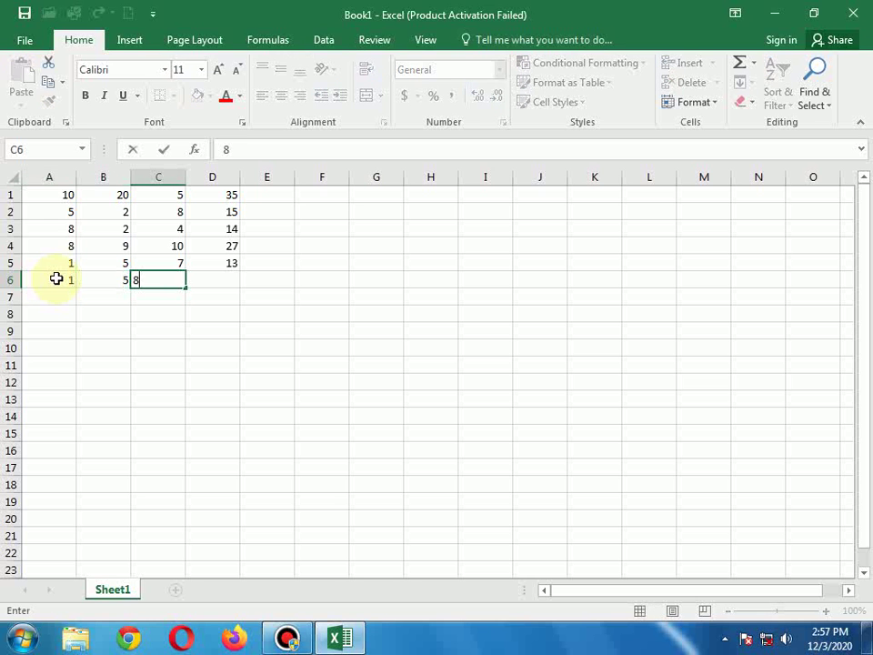
key("Tab")
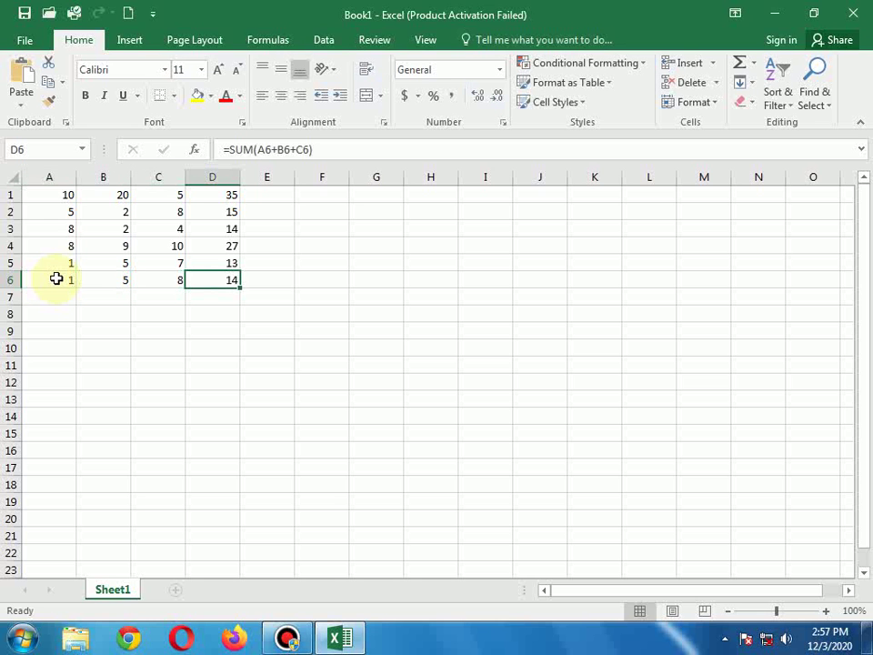
key("Return")
Fill row 7 with 4, 2, 10 so D7 totals 16
key("Left")
key("Right")
key("Right")
key("Left")
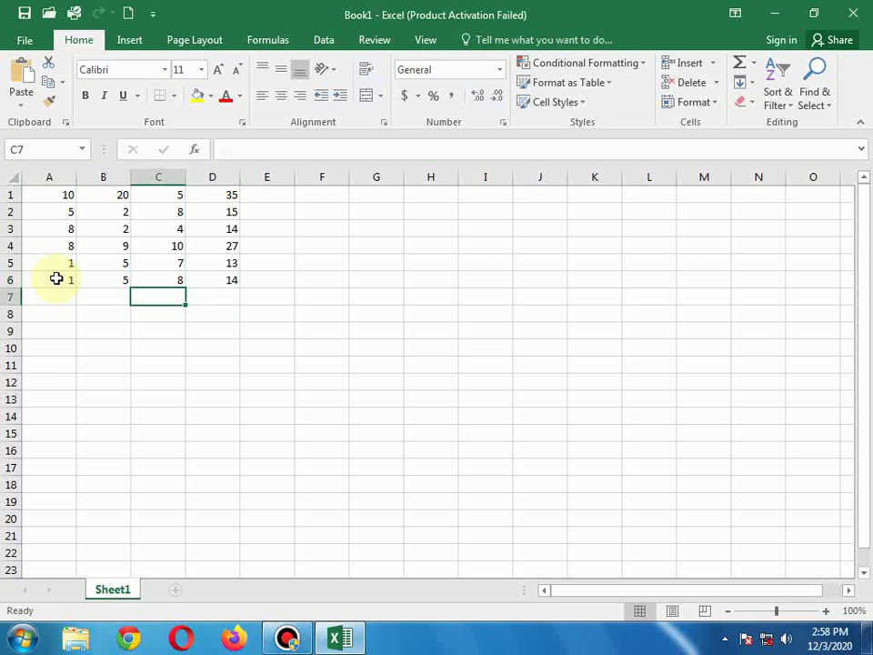
type("0")
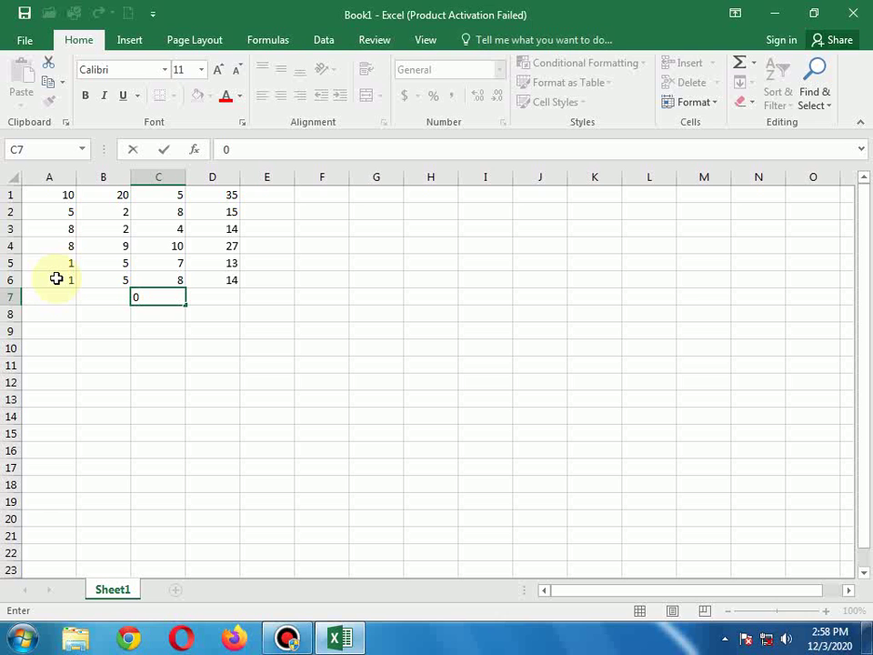
key("BackSpace")
type("0")
key("Left")
type("2")
key("Right")
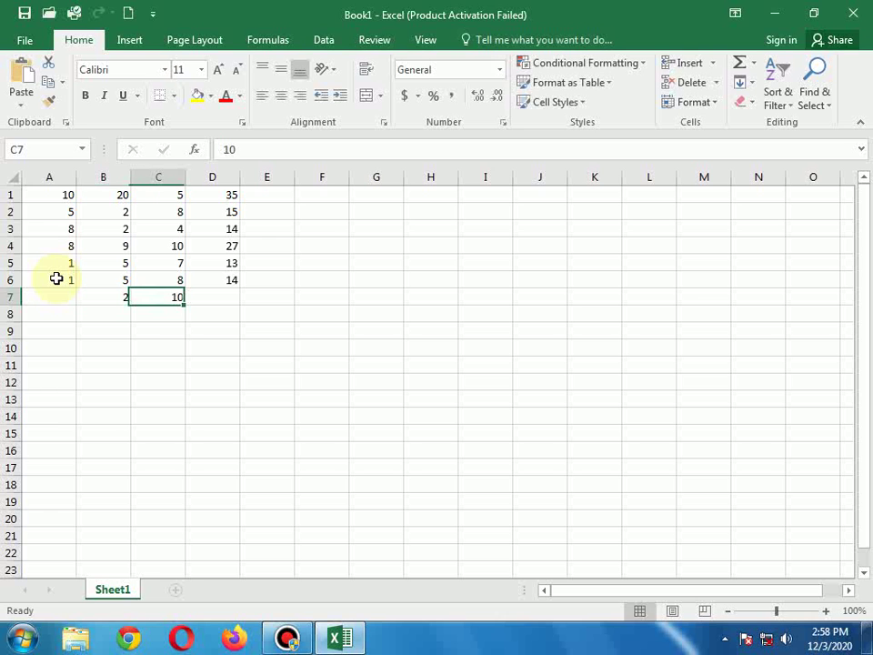
key("Right")
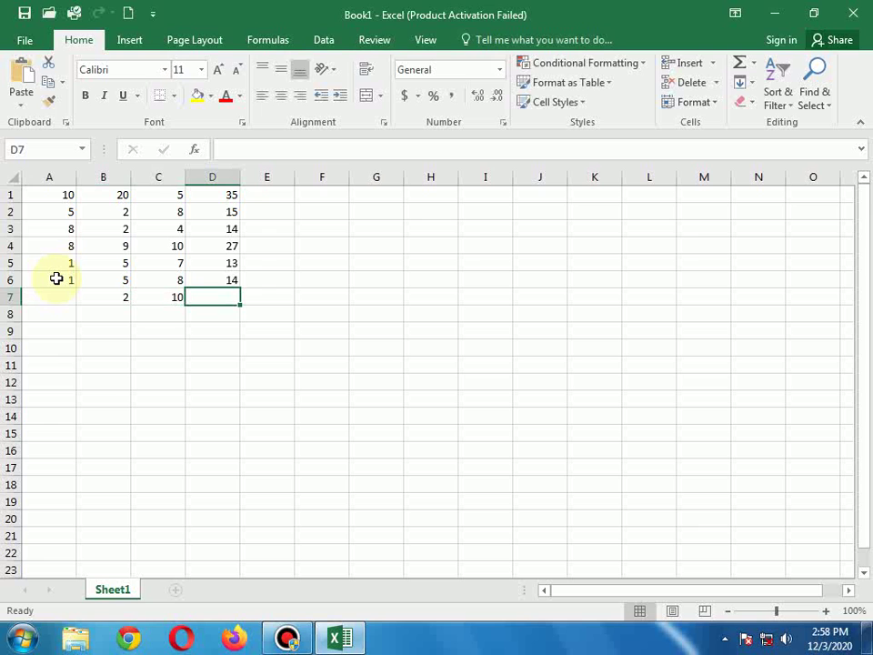
key("Down")
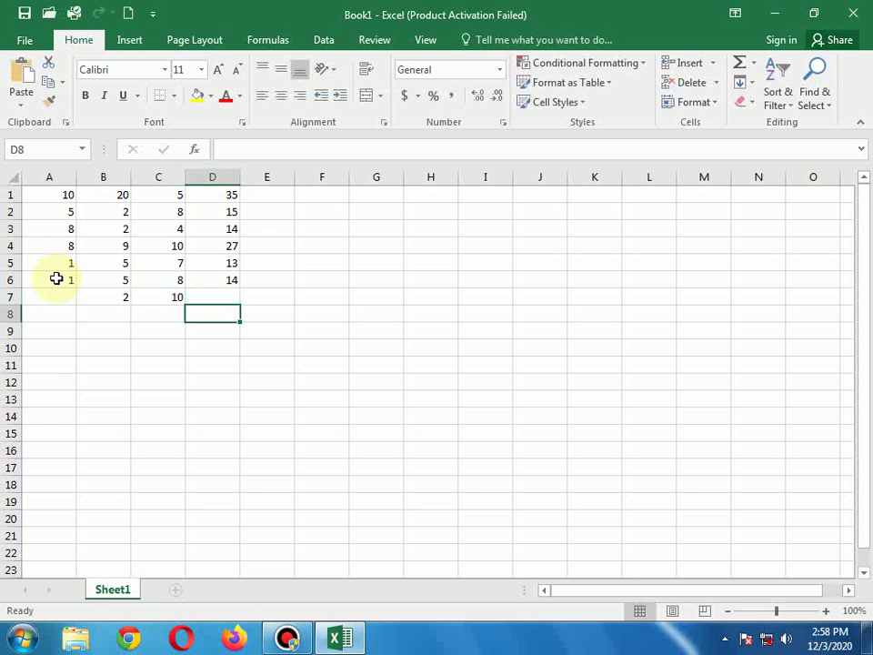
key("Up")
key("Left")
key("Left")
key("Left")
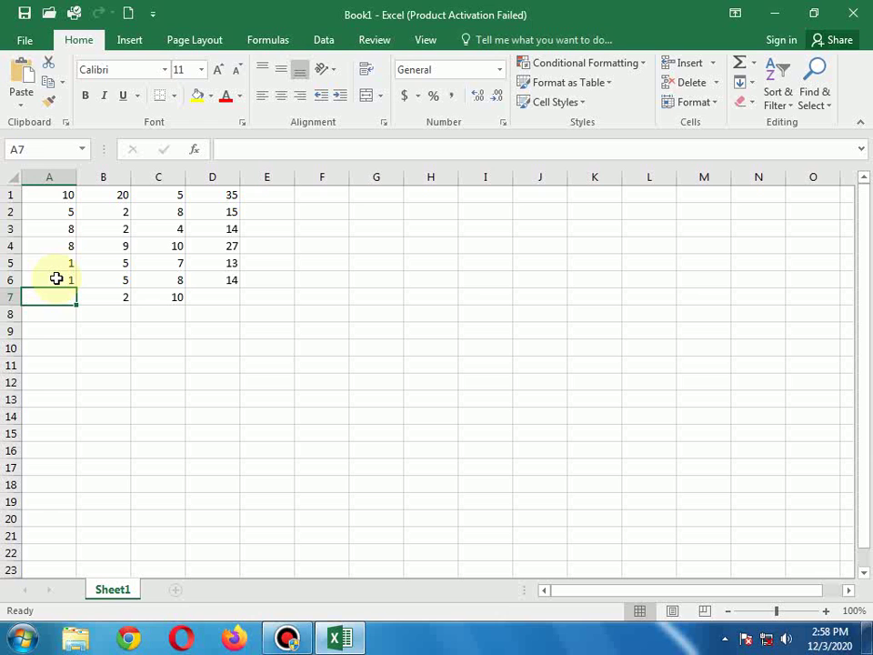
type("4")
key("ctrl+Return")
key("Right")
key("Right")
key("Right")
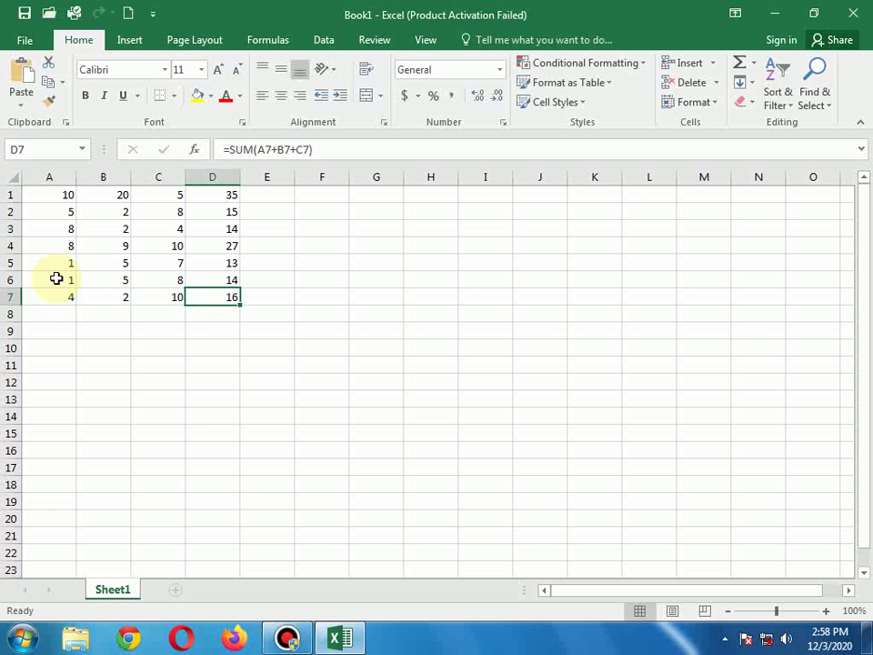
left_click(116, 402)
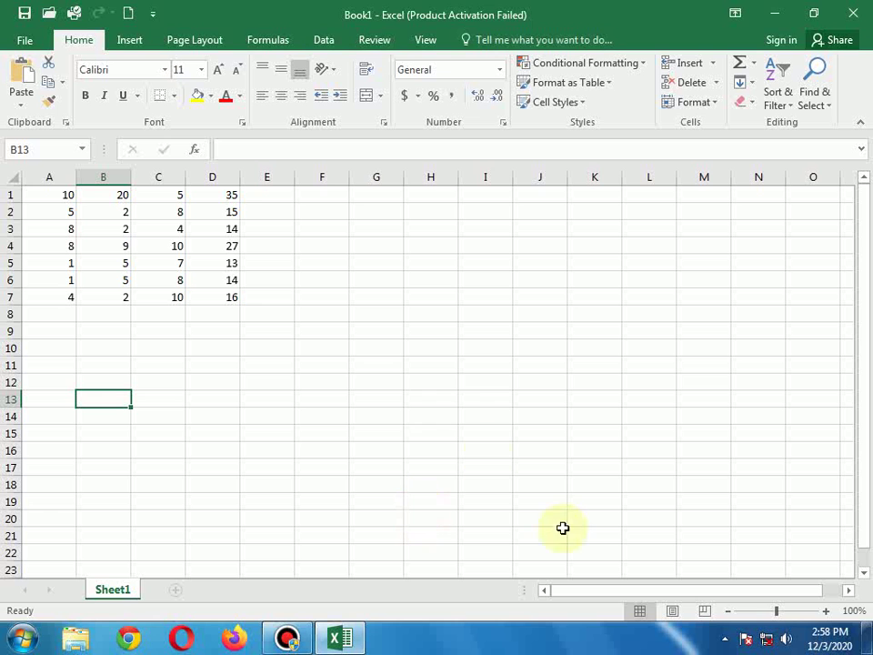
Enter 10, 10, 20, 15, 16 across F11 through J11
left_click(327, 364)
type("10")
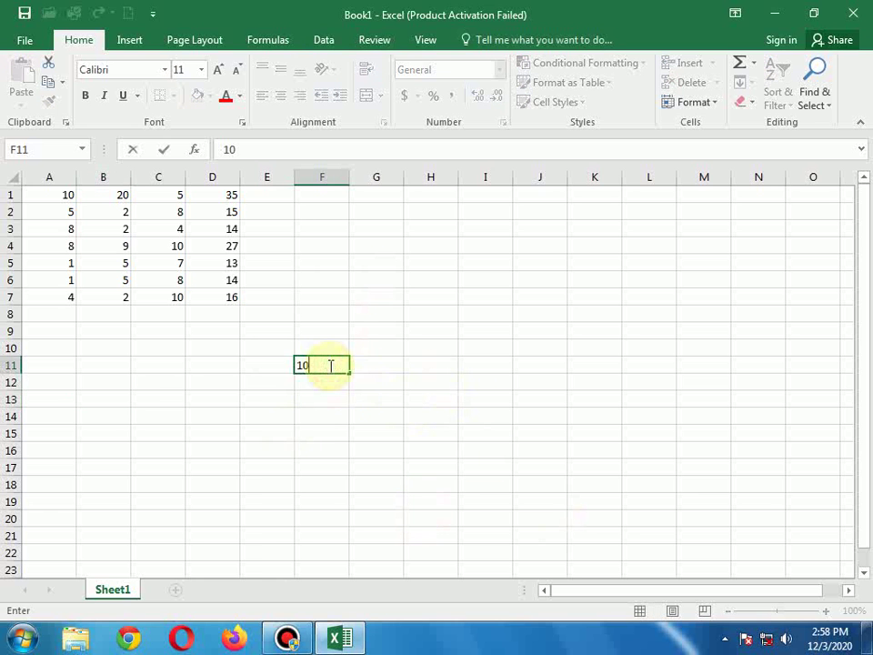
key("Tab")
type("1")
key("Tab")
type("20")
key("Tab")
type("15")
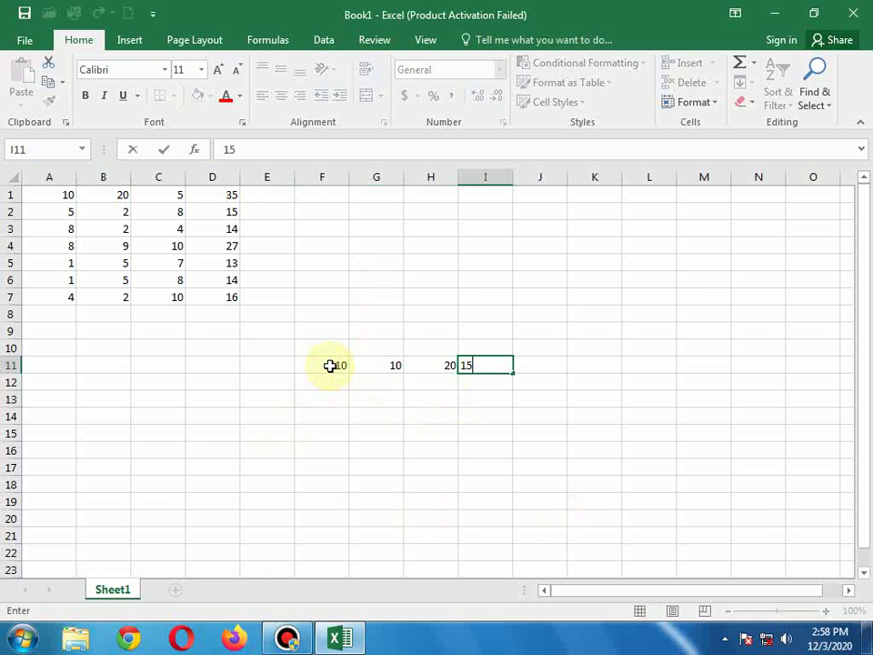
key("Tab")
type("16")
key("Tab")
Add 8 in K11 and 11 in L11 to finish the row
type("8")
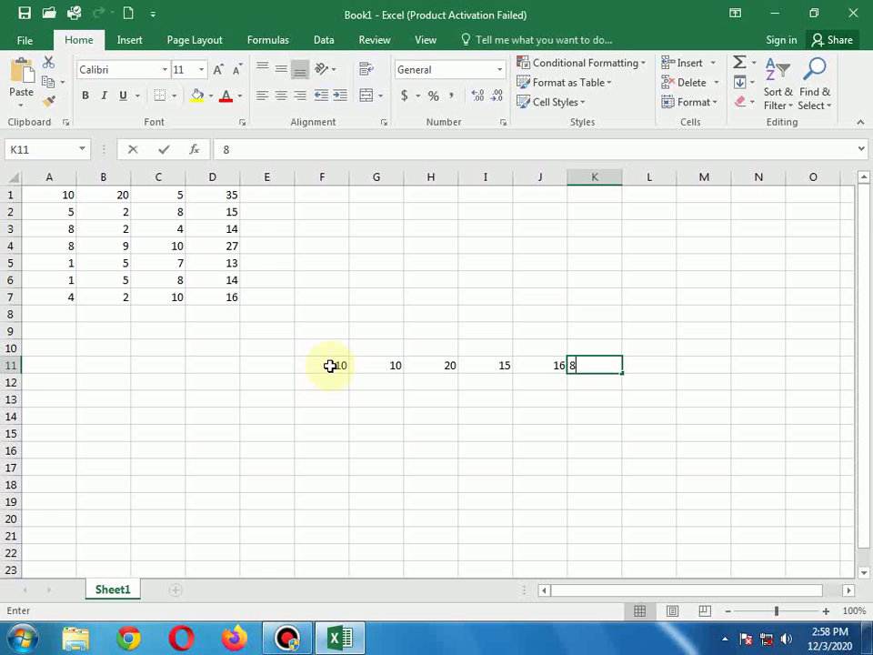
key("Tab")
key("Down")
type("8")
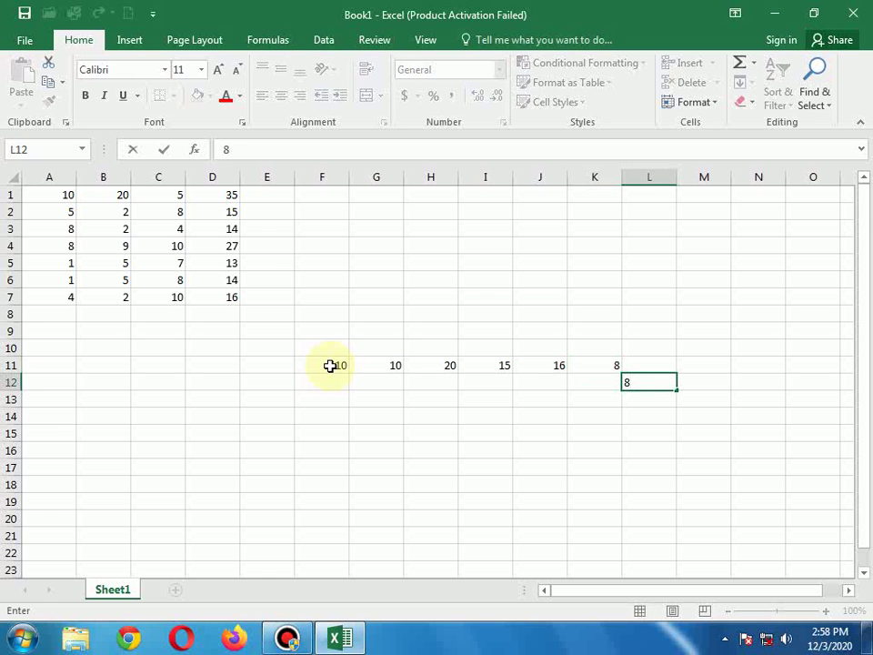
key("Up")
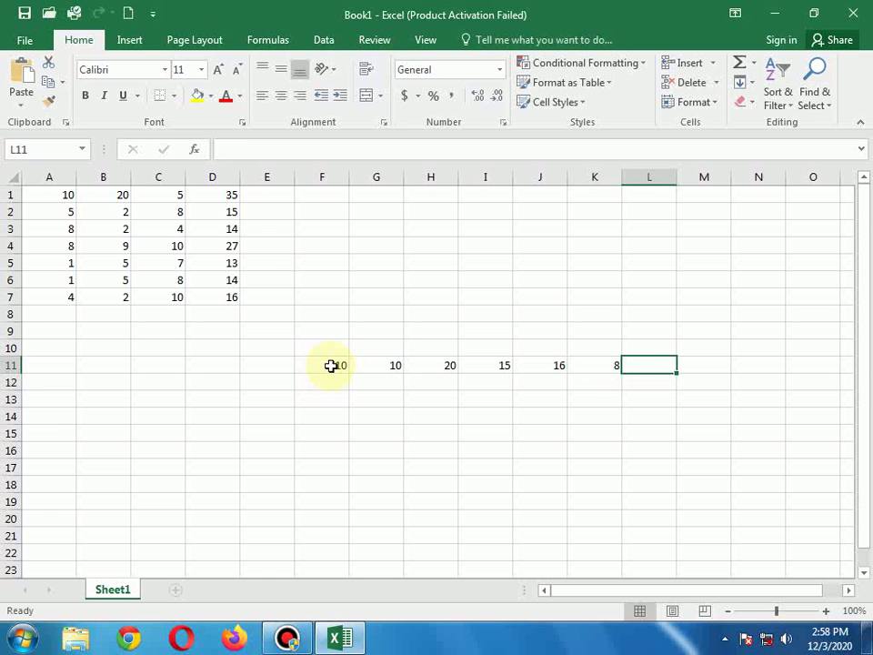
type("11")
key("Tab")
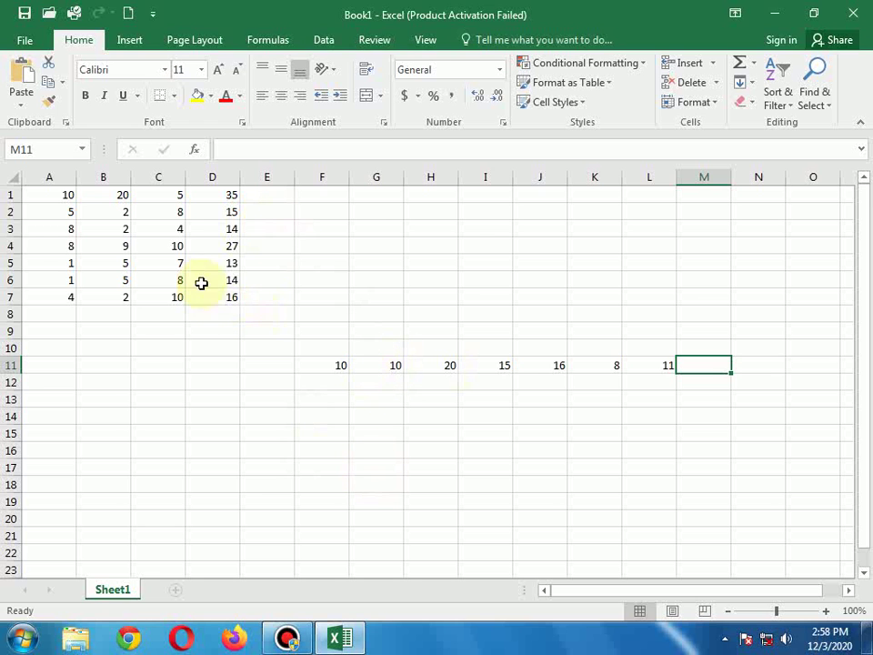
After checking D1's formula, enter =Sum(F11:l11) in M11 to show 90
left_click(169, 197)
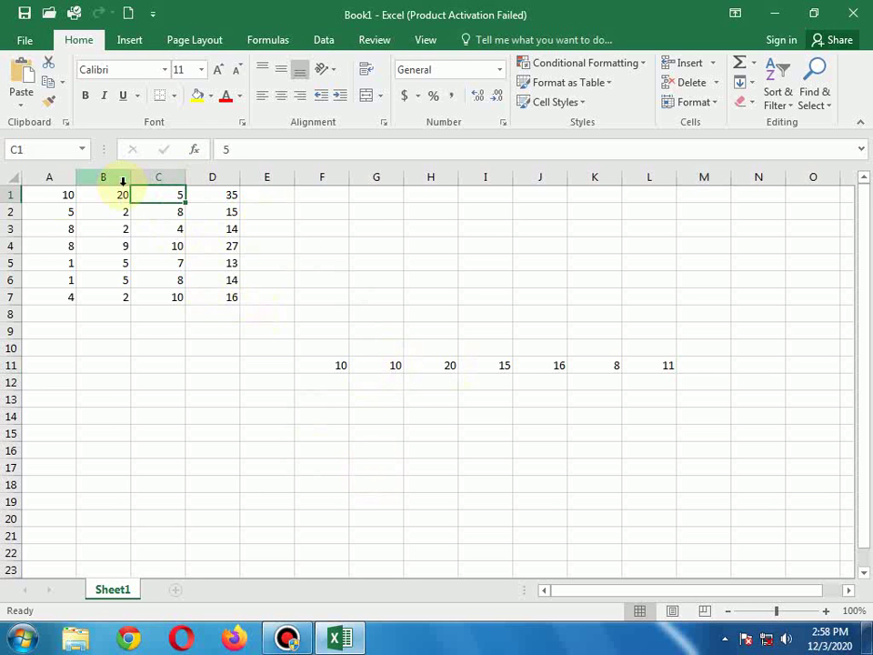
left_click(231, 195)
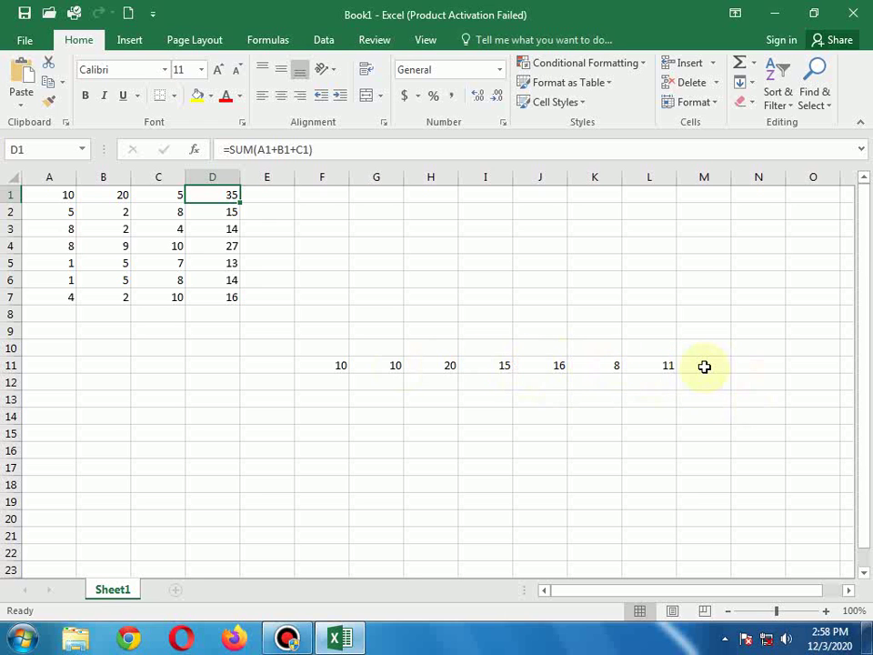
left_click(704, 366)
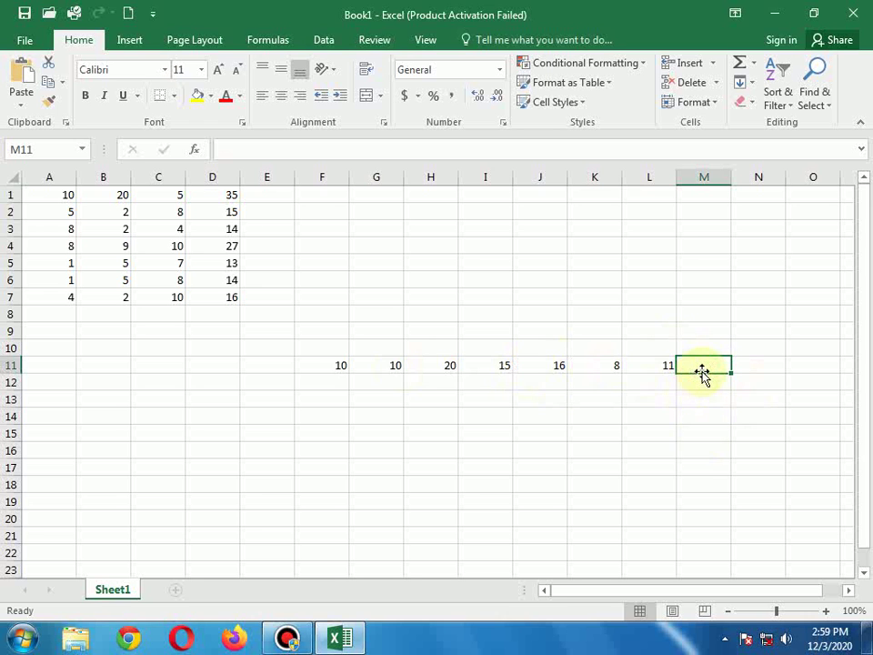
left_click(263, 151)
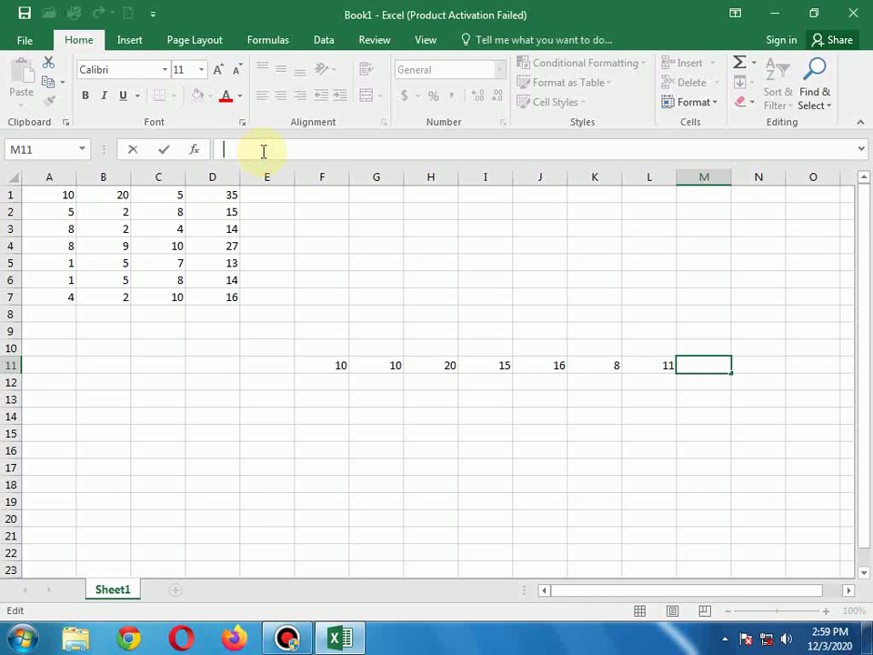
type("=")
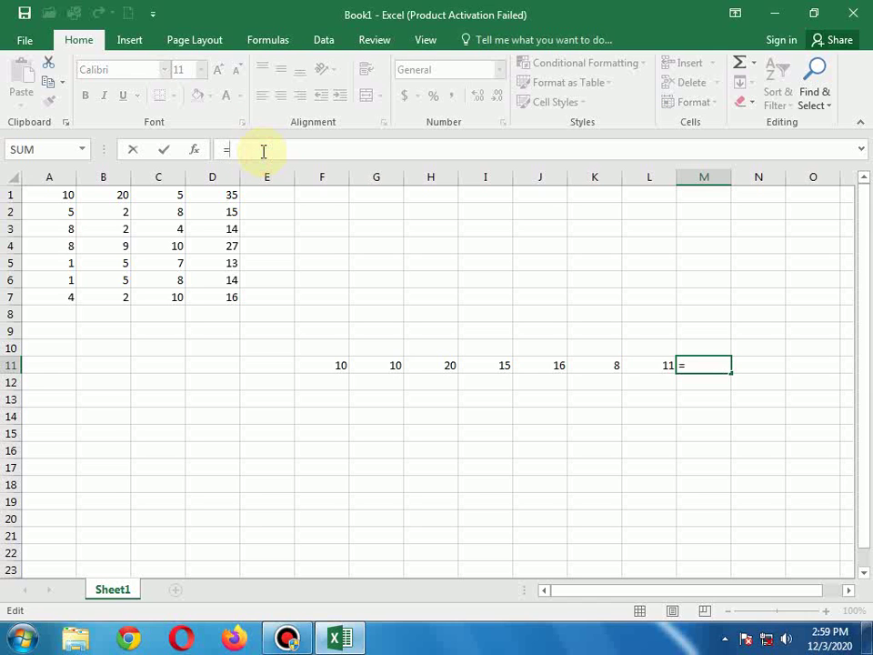
type("S")
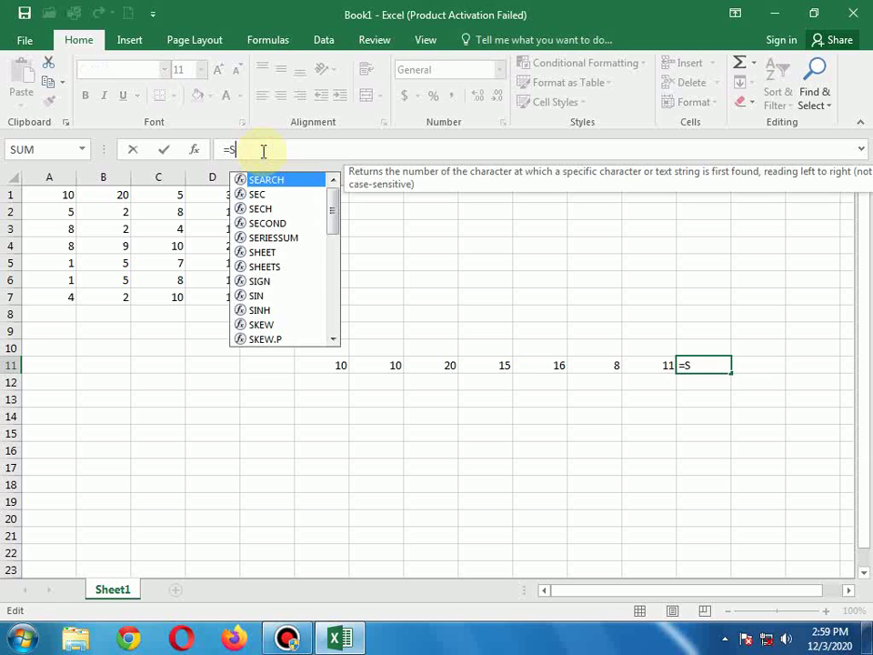
type("u")
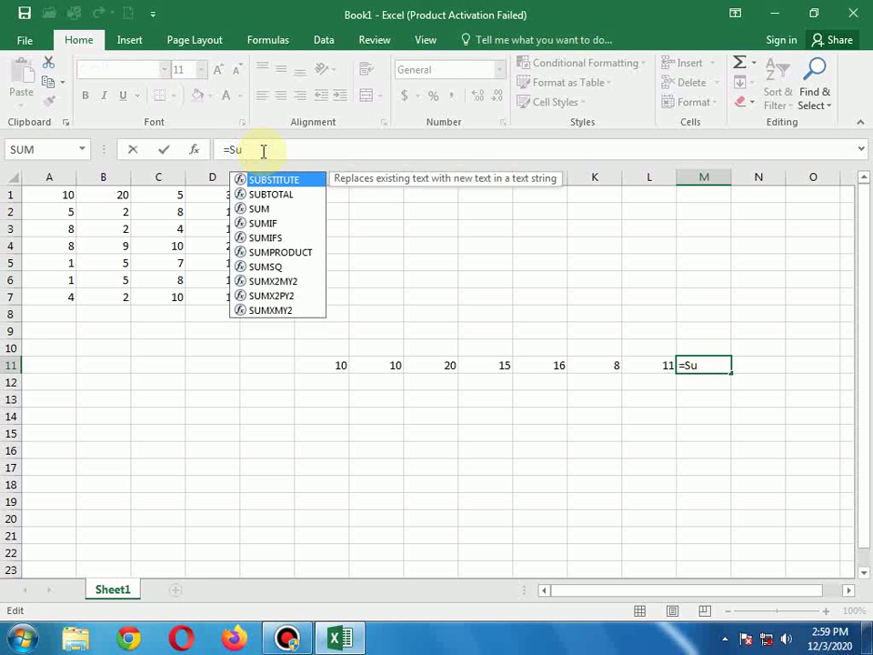
type("m")
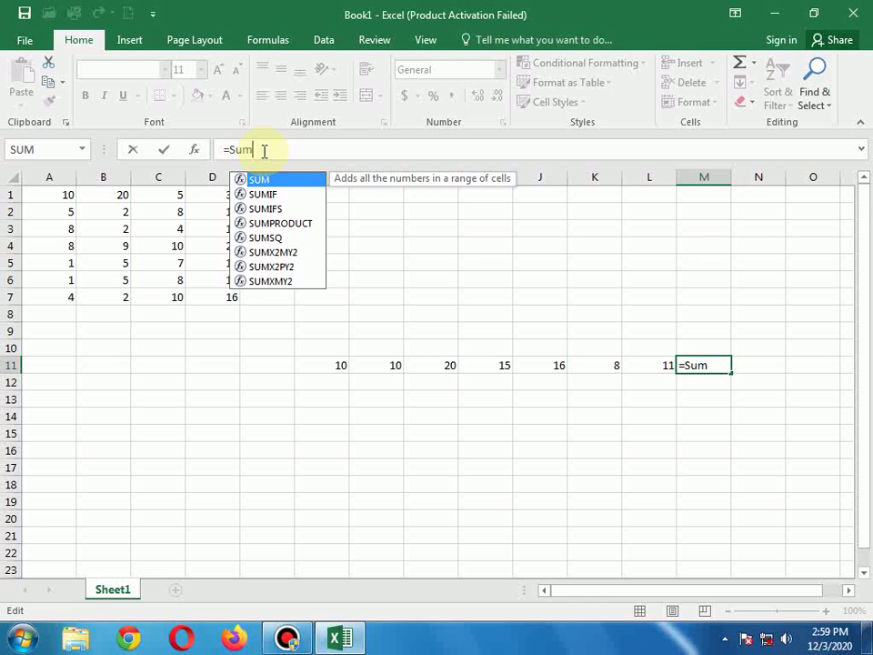
type("()")
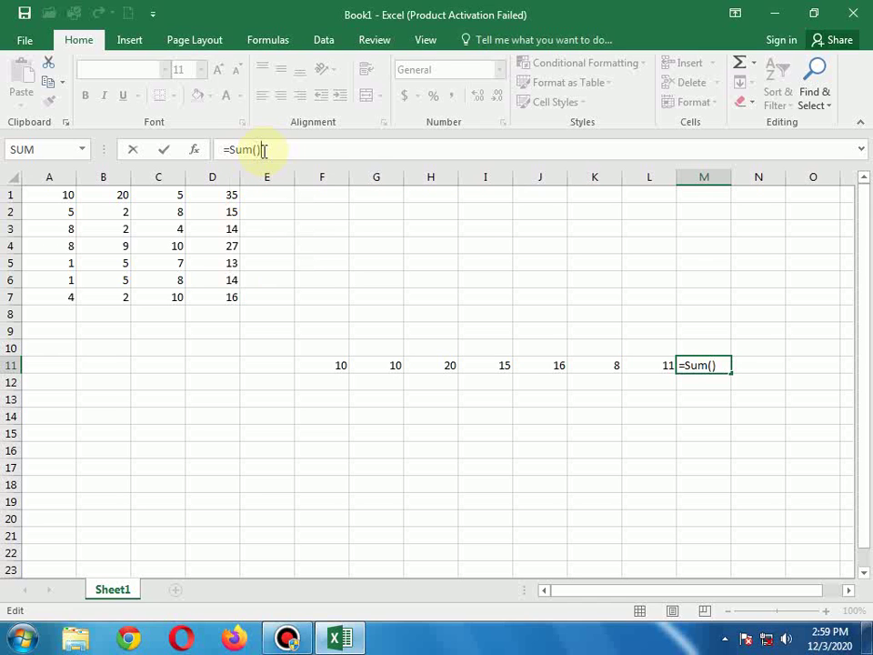
key("Left")
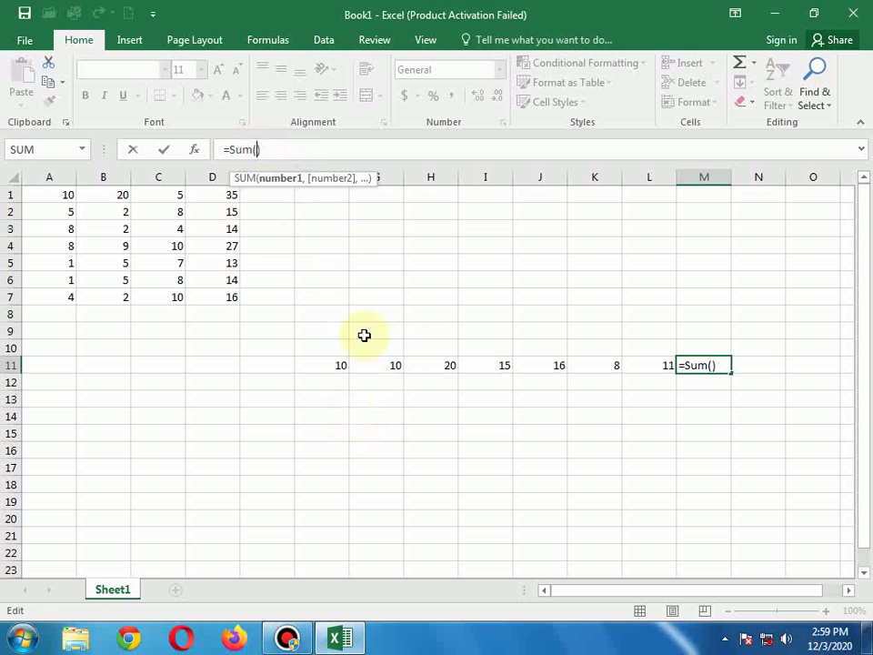
left_click(326, 415)
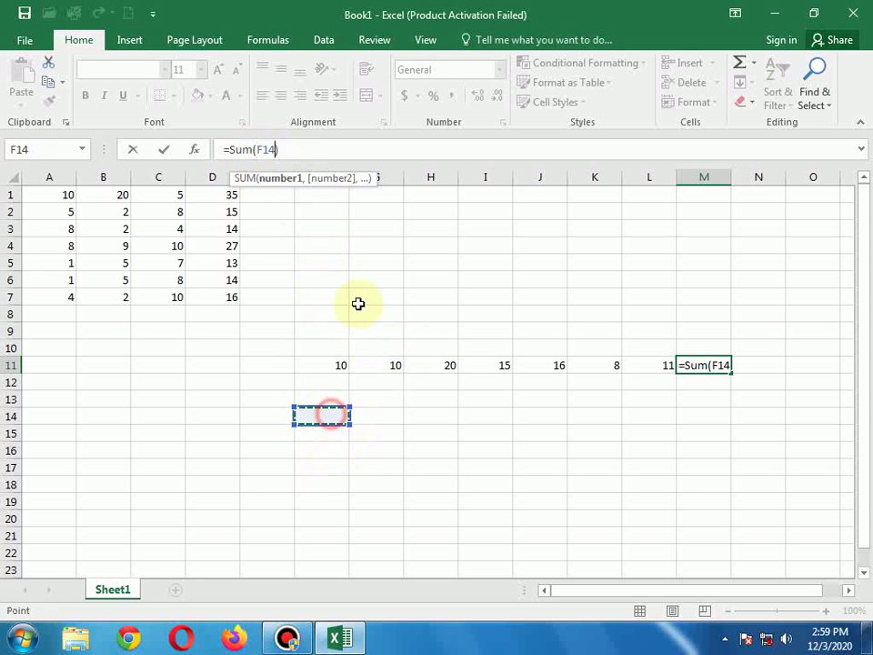
left_click(331, 364)
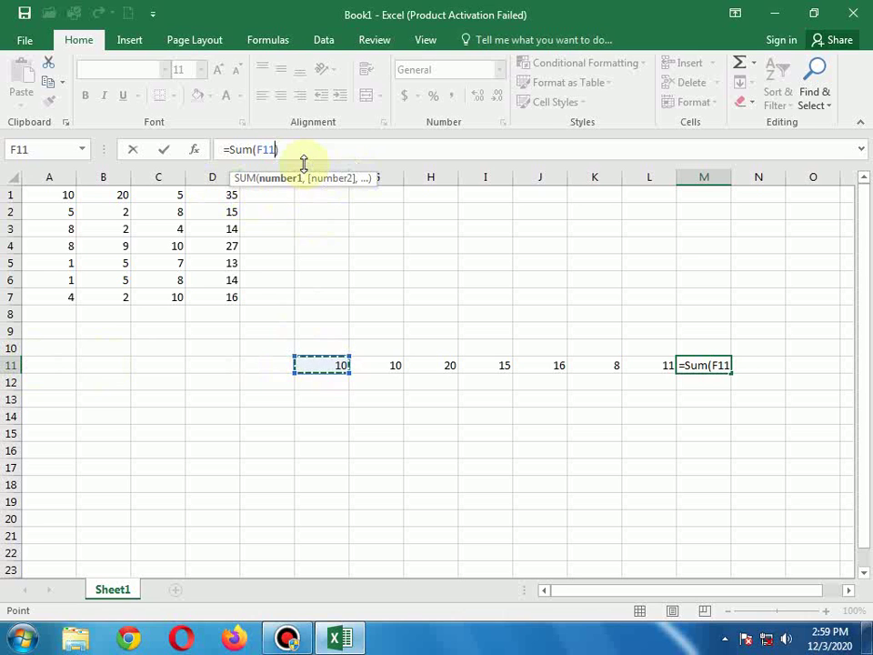
type("\"")
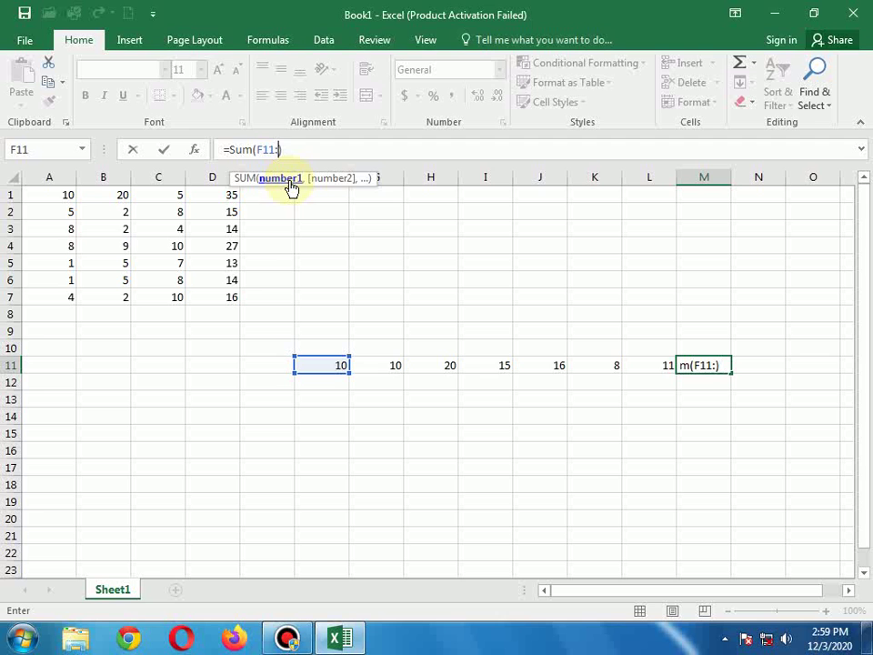
type("l")
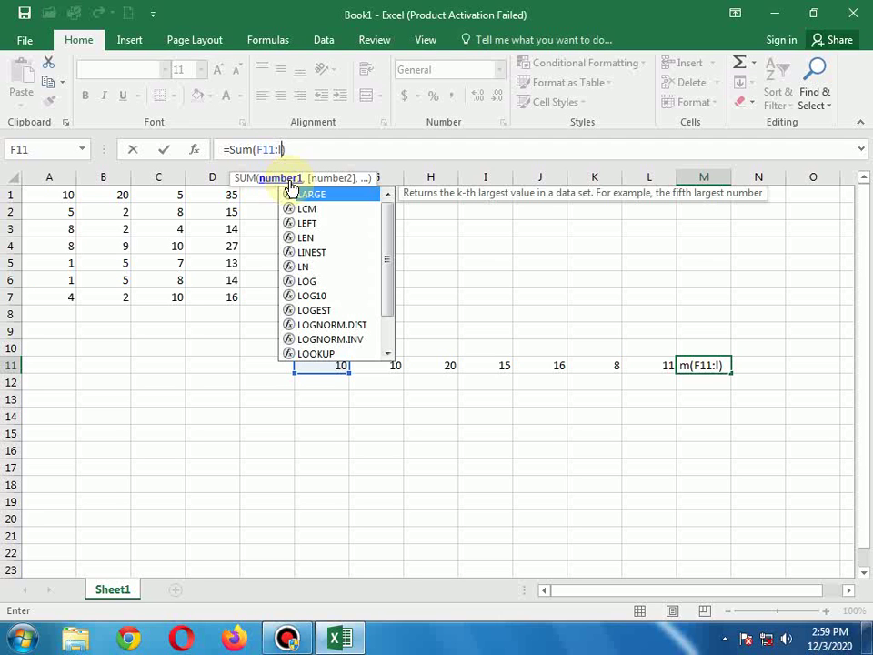
type("11")
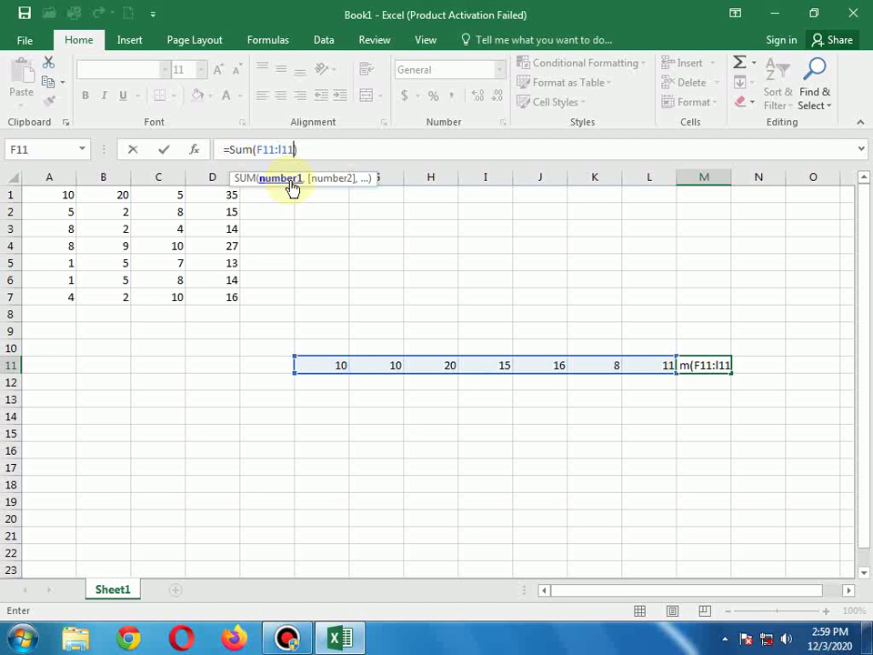
key("Return")
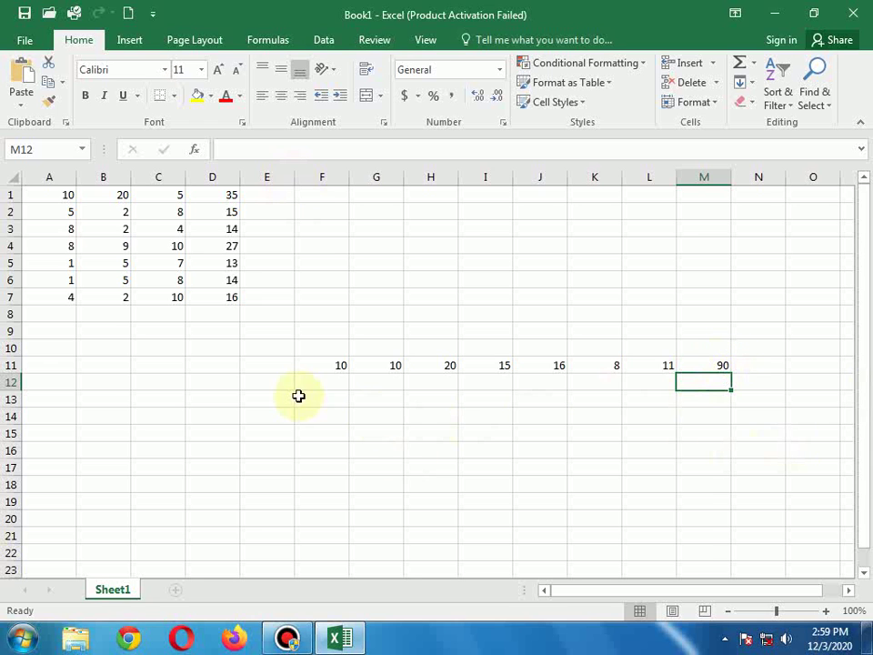
Enter 10, 12, 15, 18, 1, 22 across F14 through K14
left_click(318, 418)
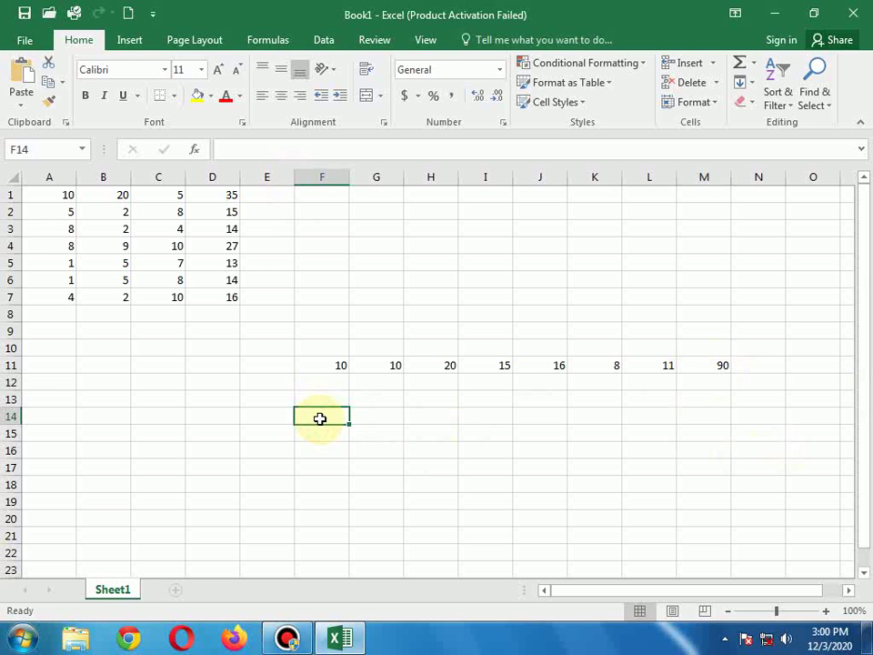
type("10")
key("Tab")
type("1")
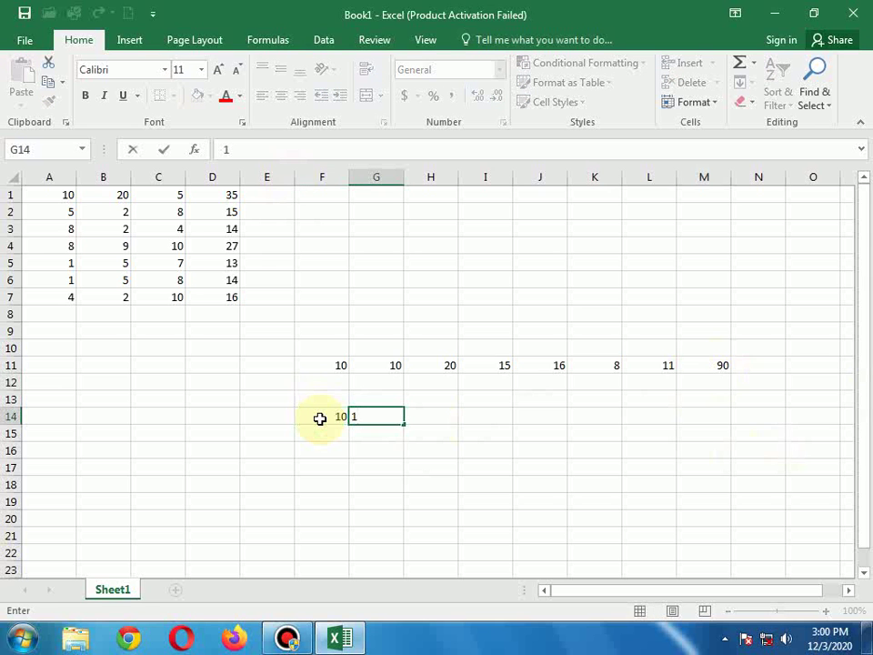
type("2")
key("Tab")
type("15")
key("Tab")
type("18")
key("Tab")
type("1")
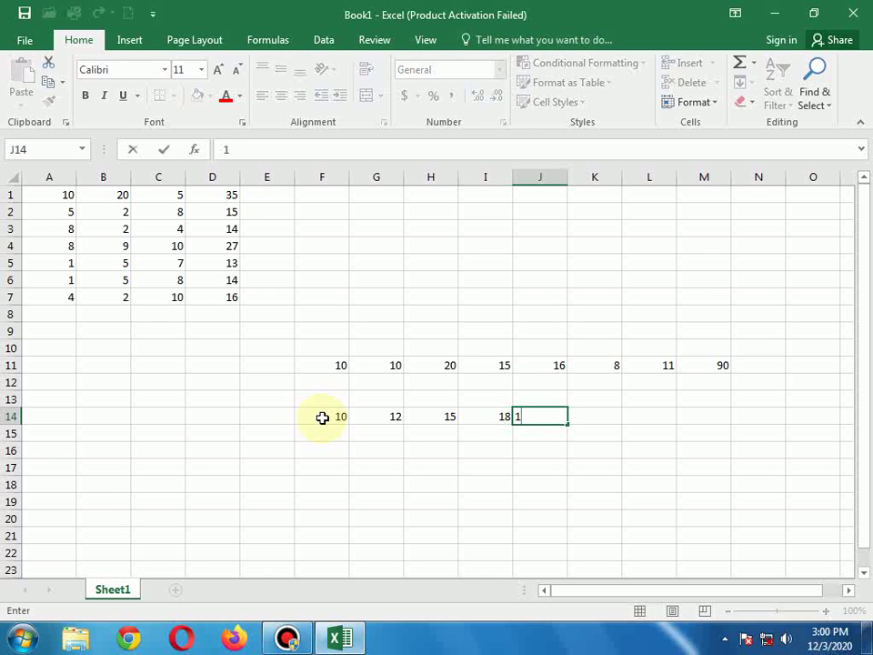
key("Tab")
type("22")
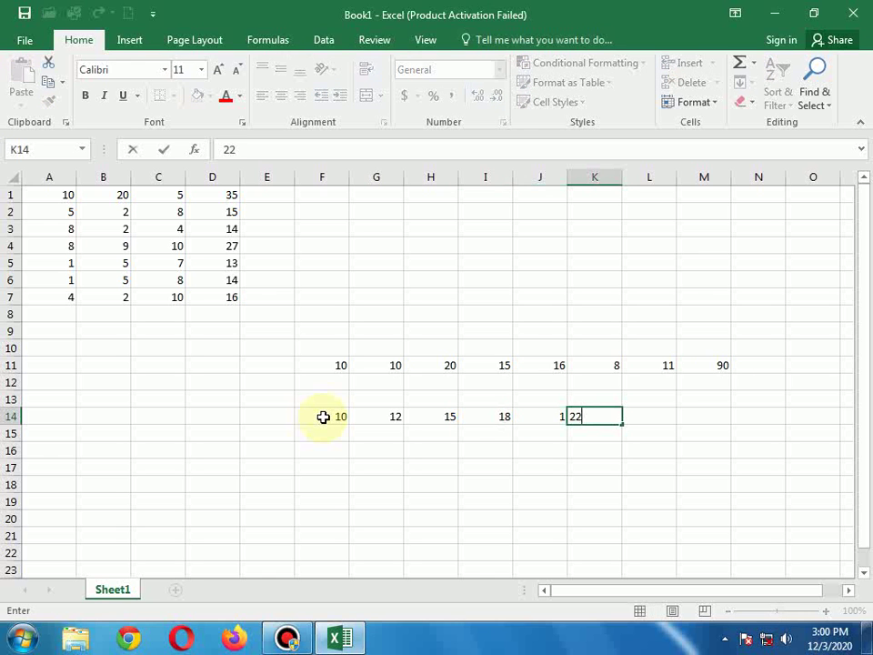
key("Tab")
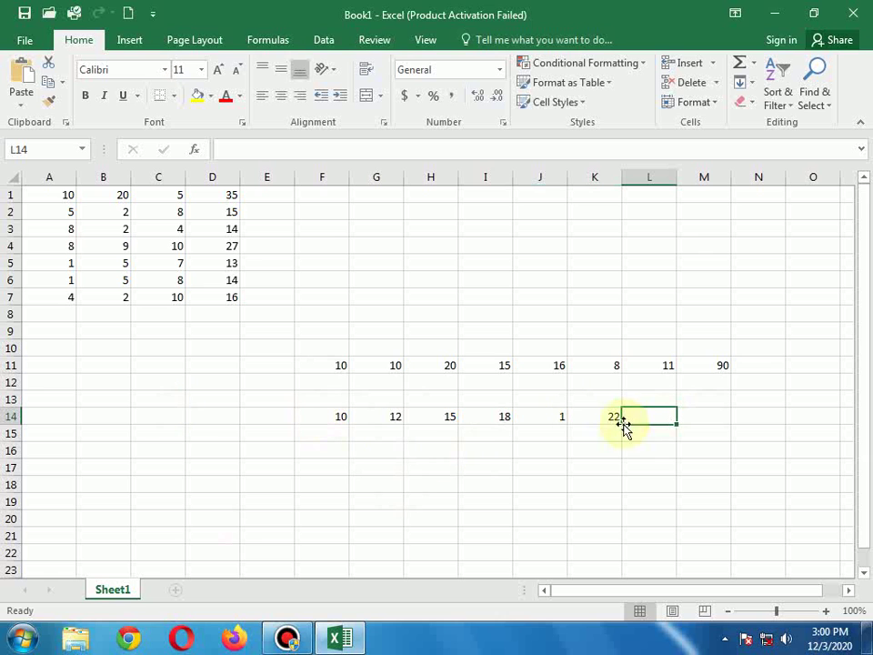
Enter a sum formula from F14 to k14 in L14, triggering a circular-reference warning
left_click(288, 150)
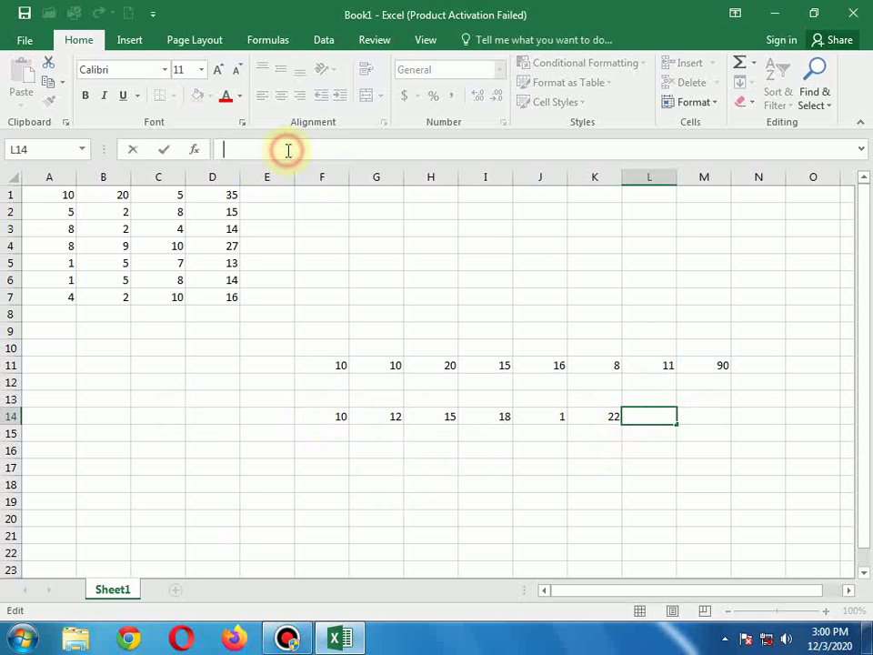
type("-")
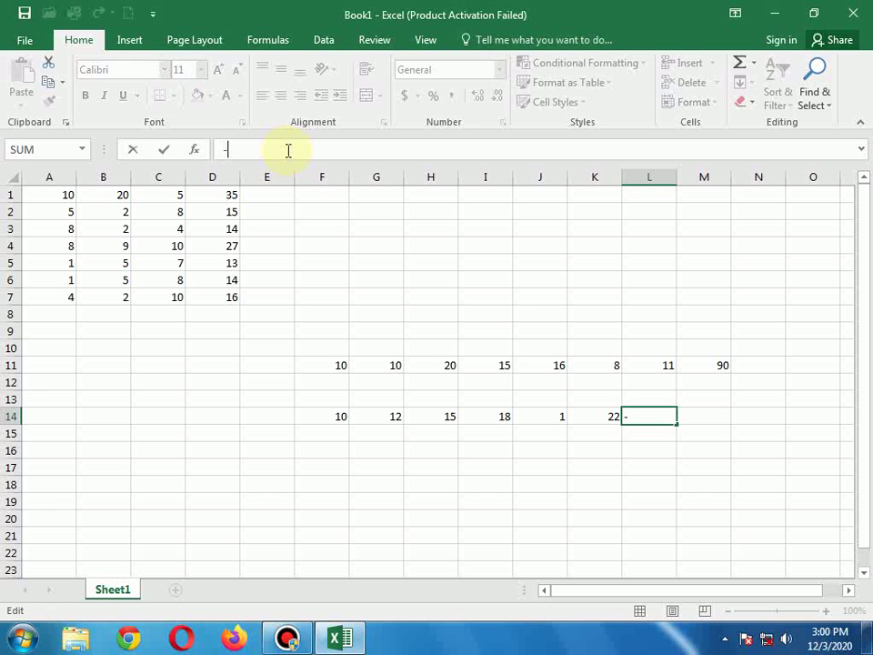
type("su")
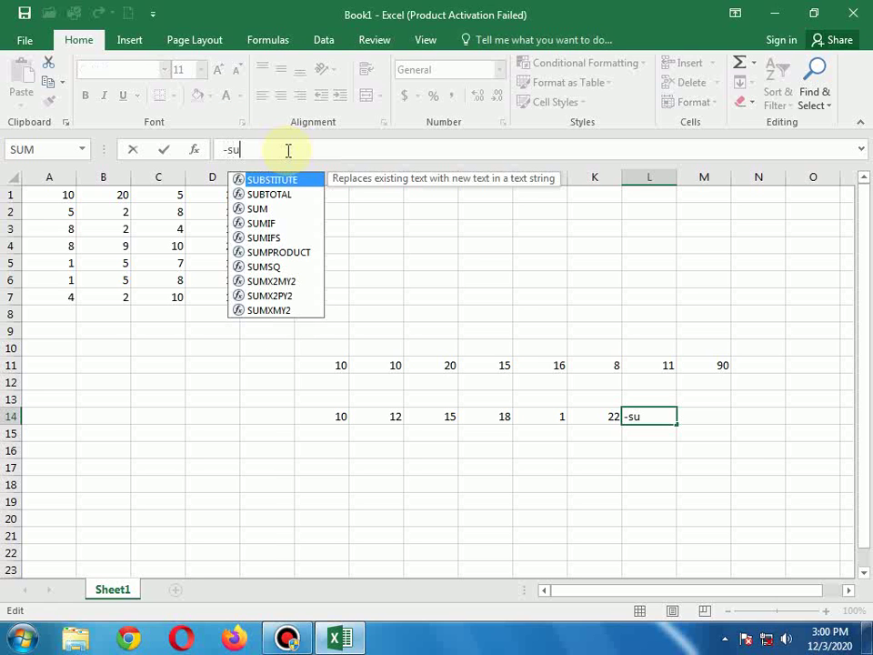
type("m")
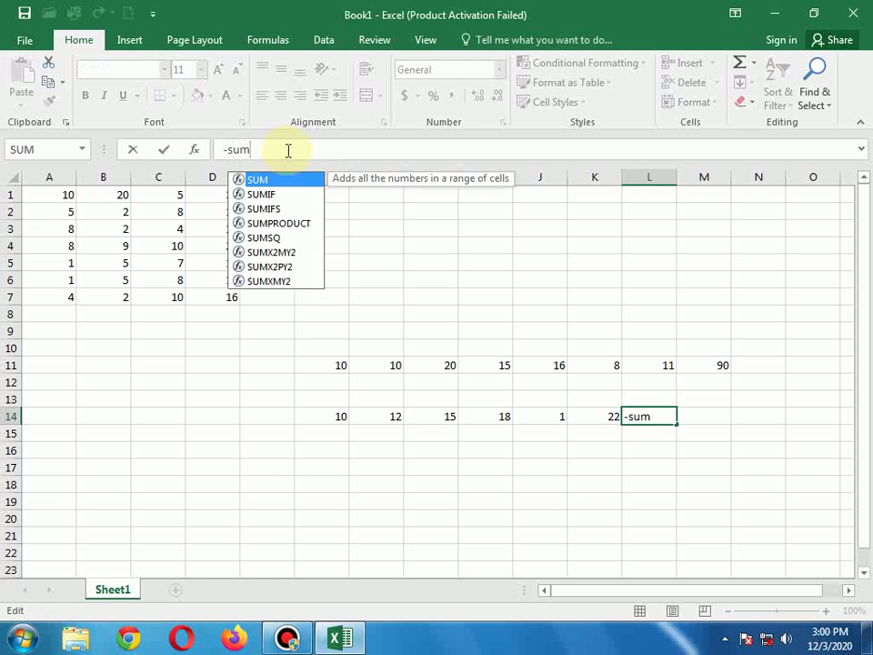
type("(")
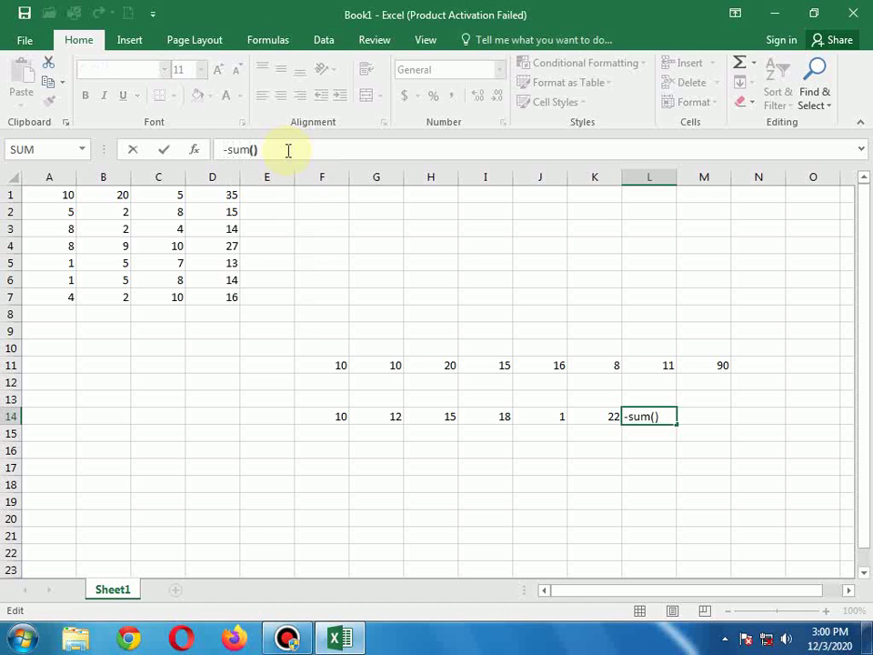
key("Left")
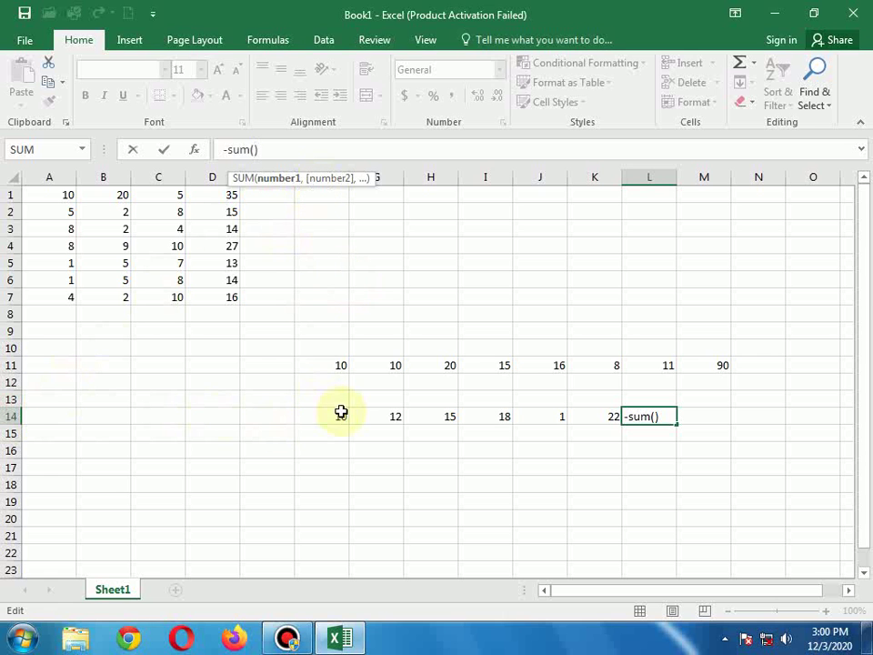
left_click(341, 416)
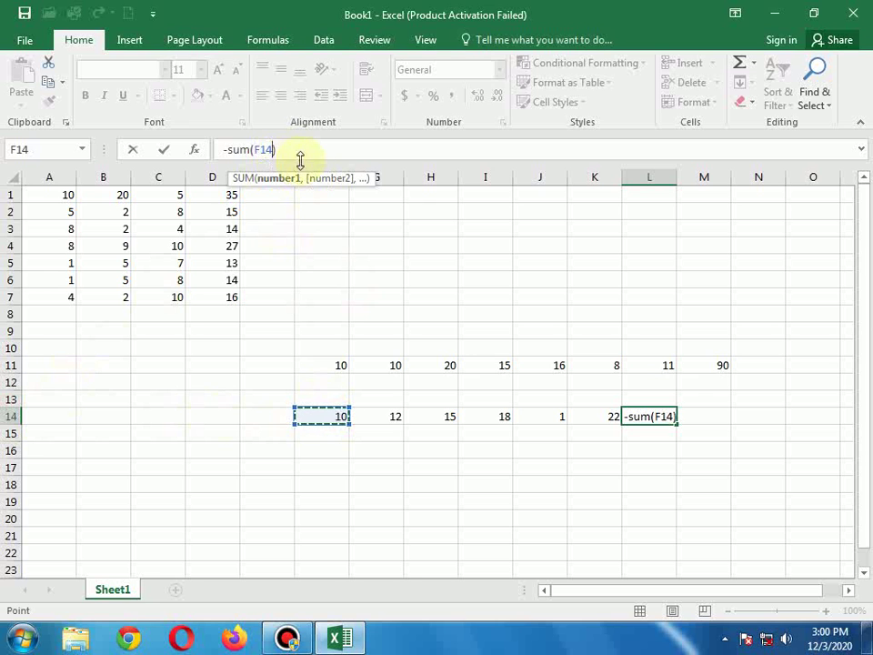
left_click(626, 422)
key("F8")
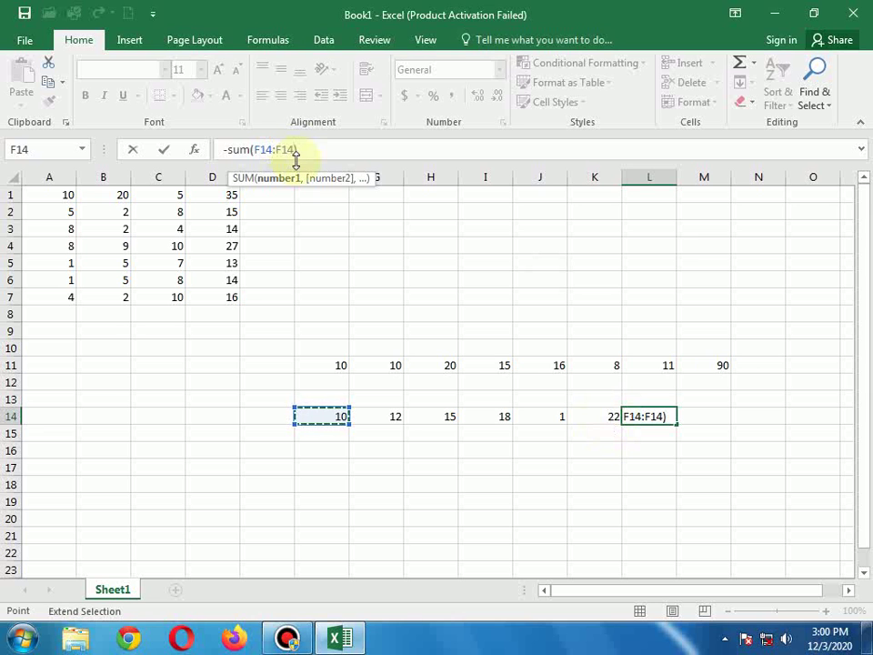
key("BackSpace")
key("BackSpace")
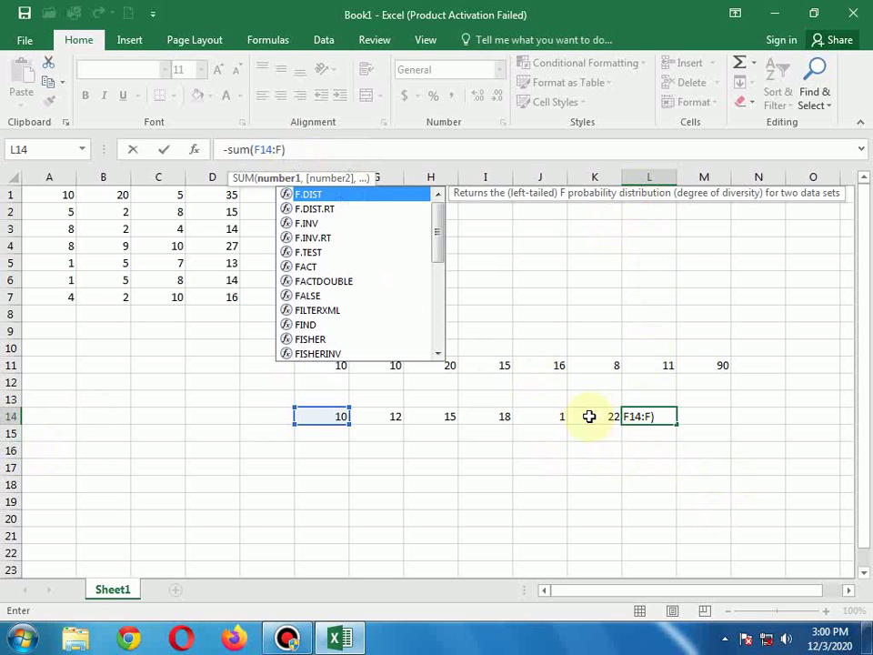
type("k")
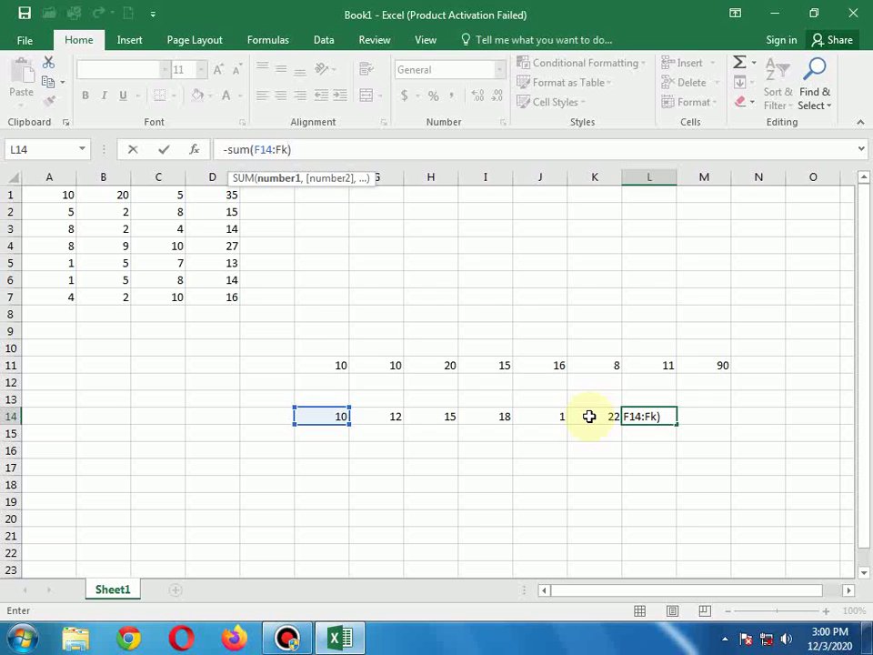
type("14")
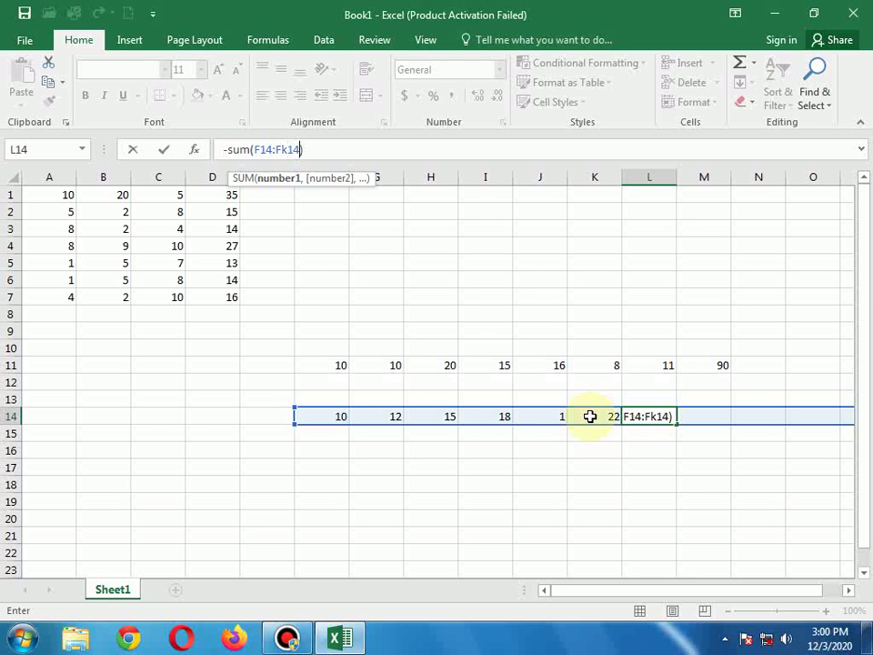
key("Return")
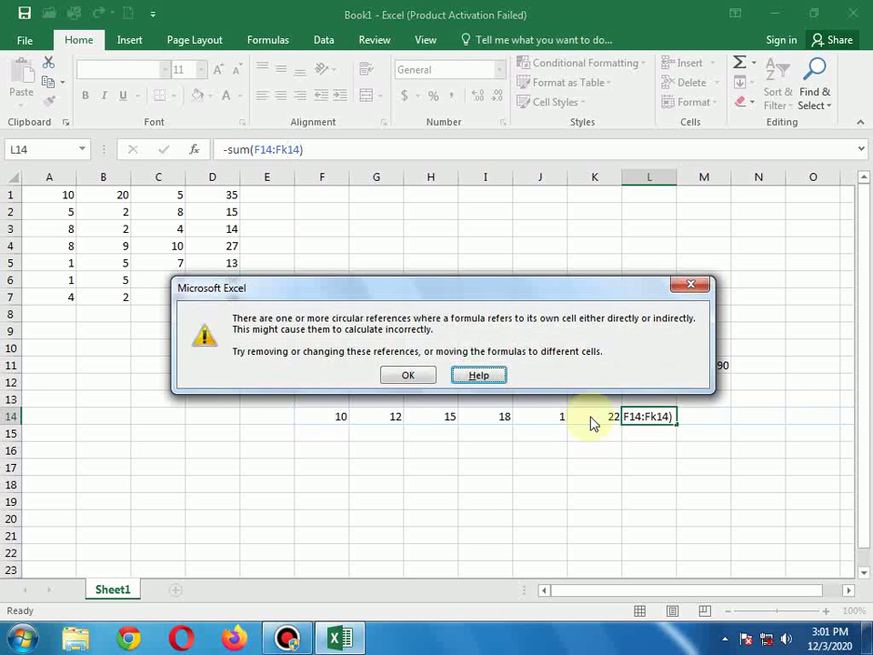
Dismiss the circular-reference warning and replace L14's formula with the value 10
left_click(692, 284)
key("Left")
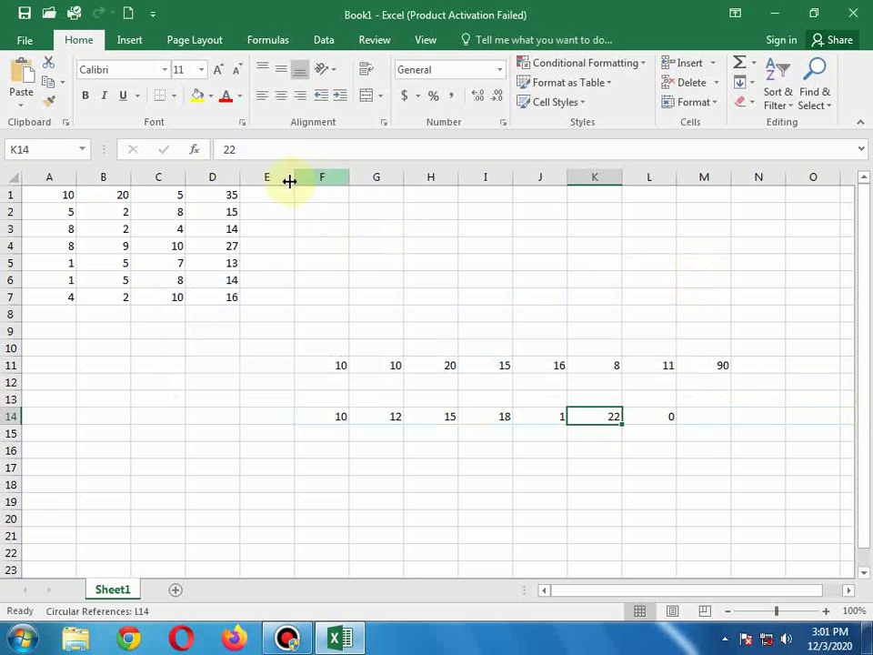
left_click(651, 419)
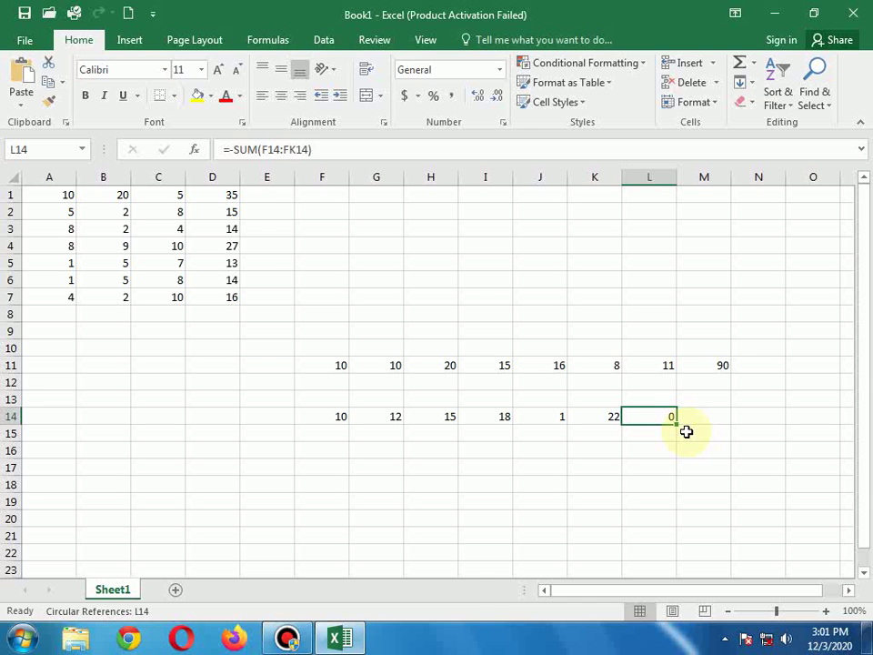
type("10")
left_click(659, 488)
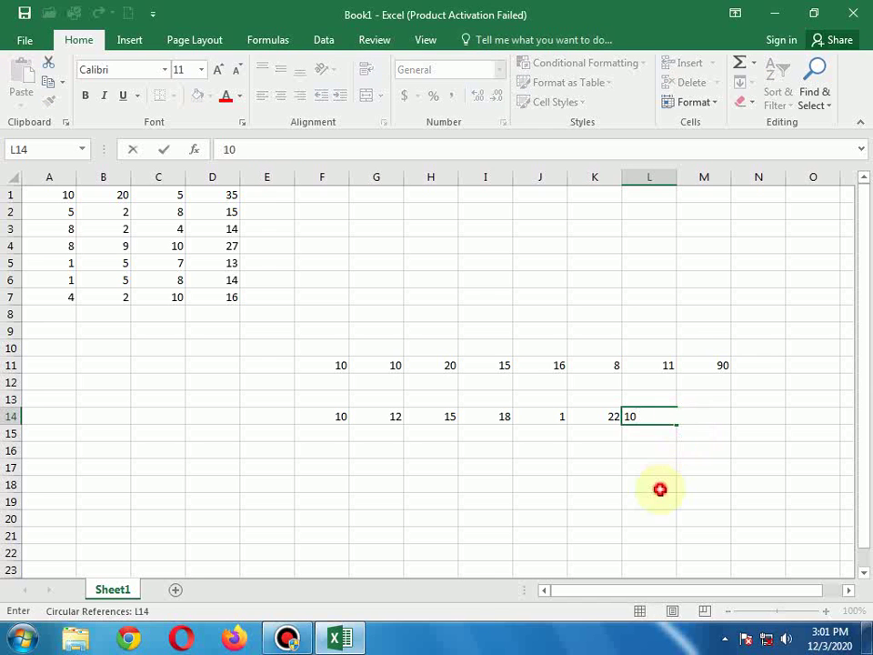
left_click(703, 420)
left_click(245, 147)
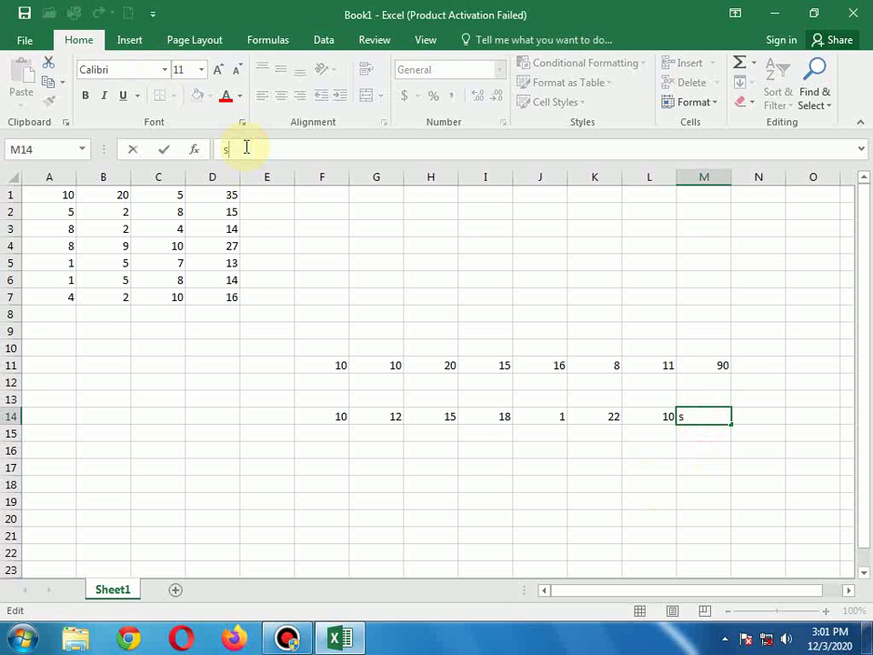
Enter =SUM(F14:L14) in M14 so it totals the row 14 numbers as 88
type("=")
key("BackSpace")
type("=su")
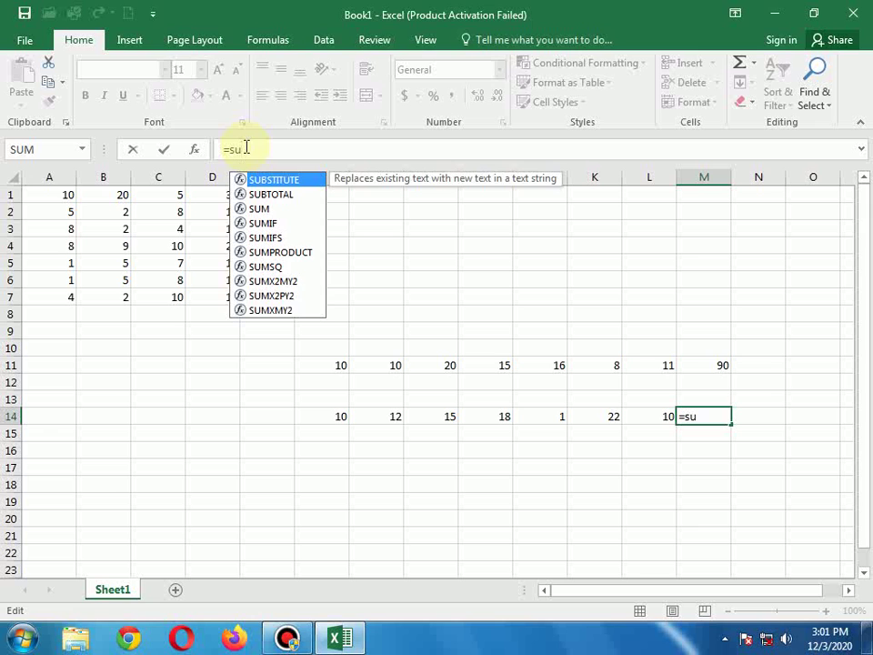
type("m")
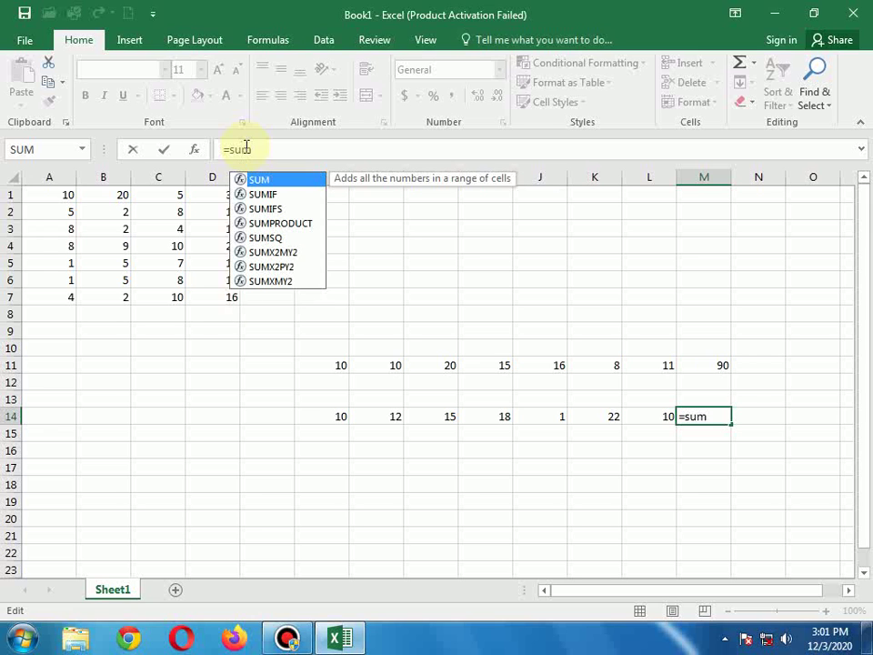
type("(")
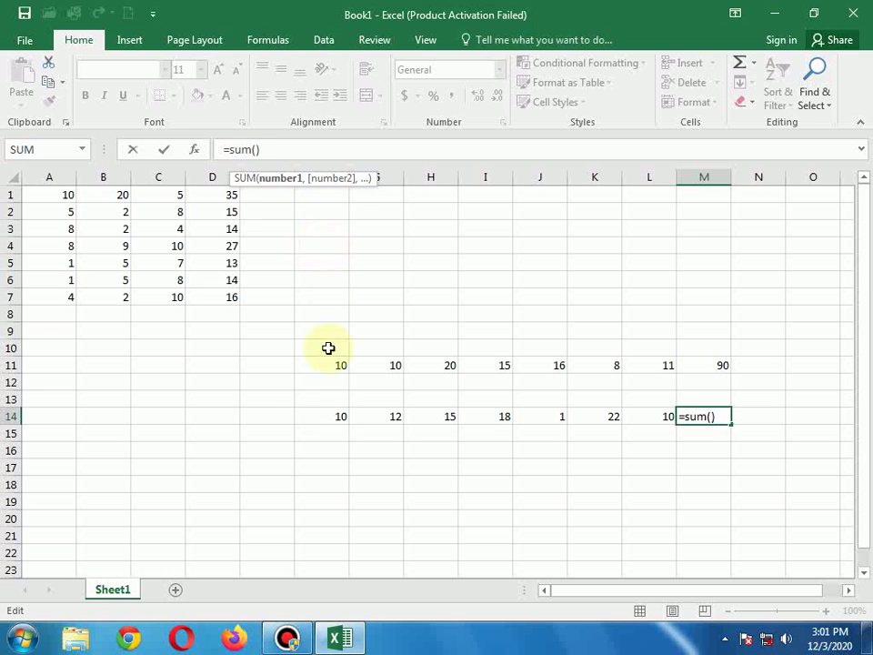
left_click(340, 415)
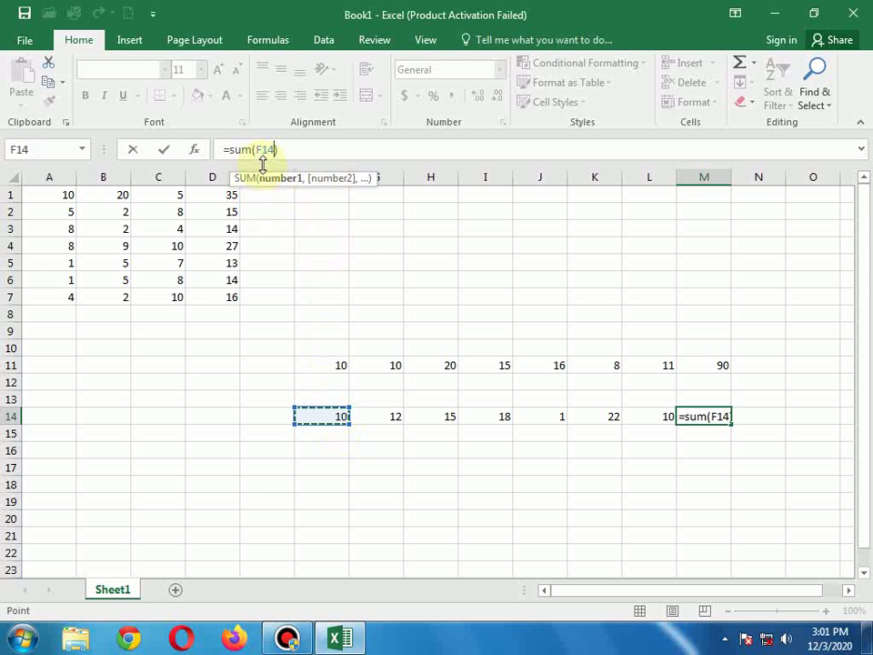
key("F8")
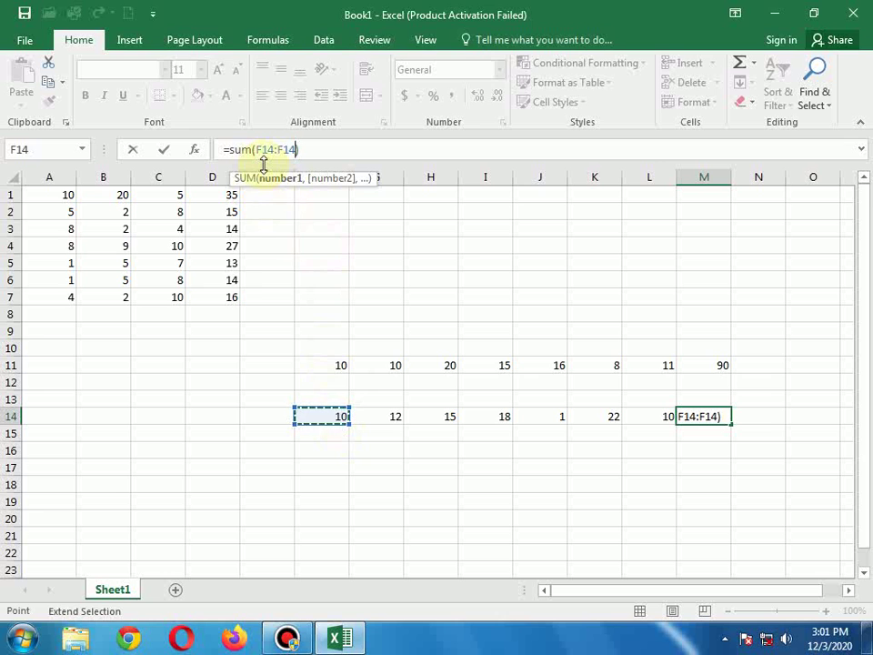
key("BackSpace")
key("BackSpace")
key("BackSpace")
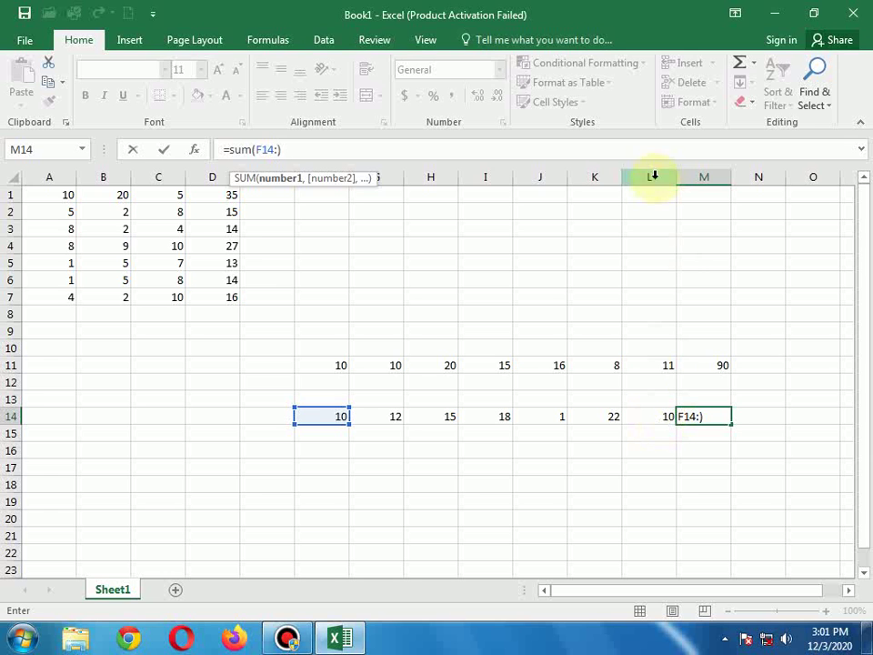
type("l14")
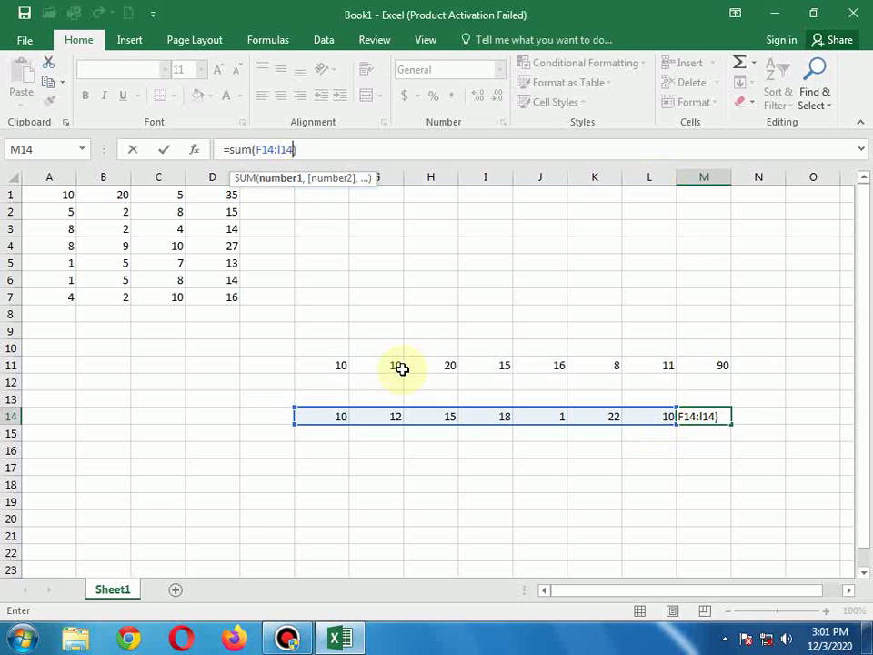
key("Return")
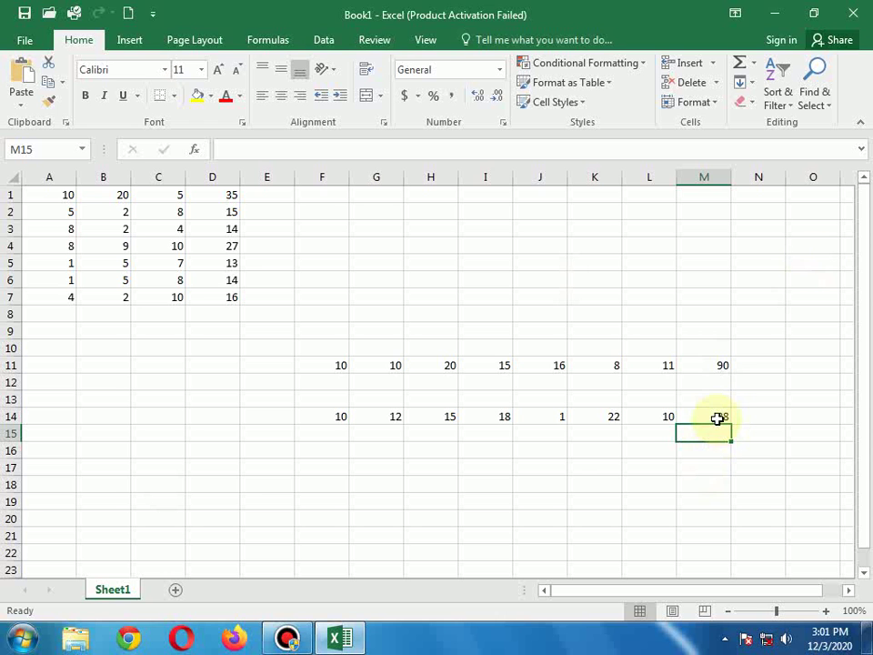
left_click(300, 480)
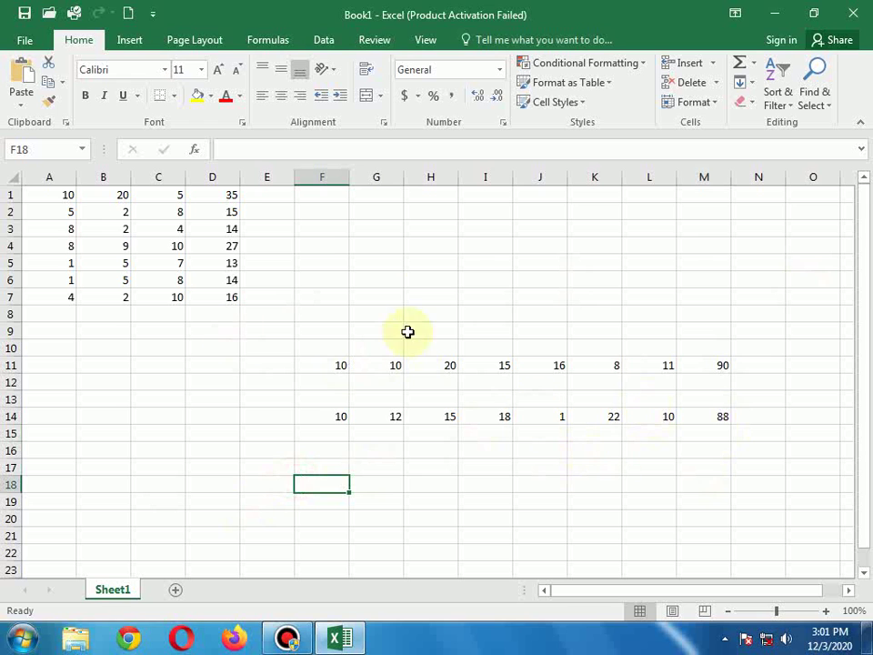
Enter the numbers 10, 5 and 14 into G5, H5 and I5
left_click(368, 260)
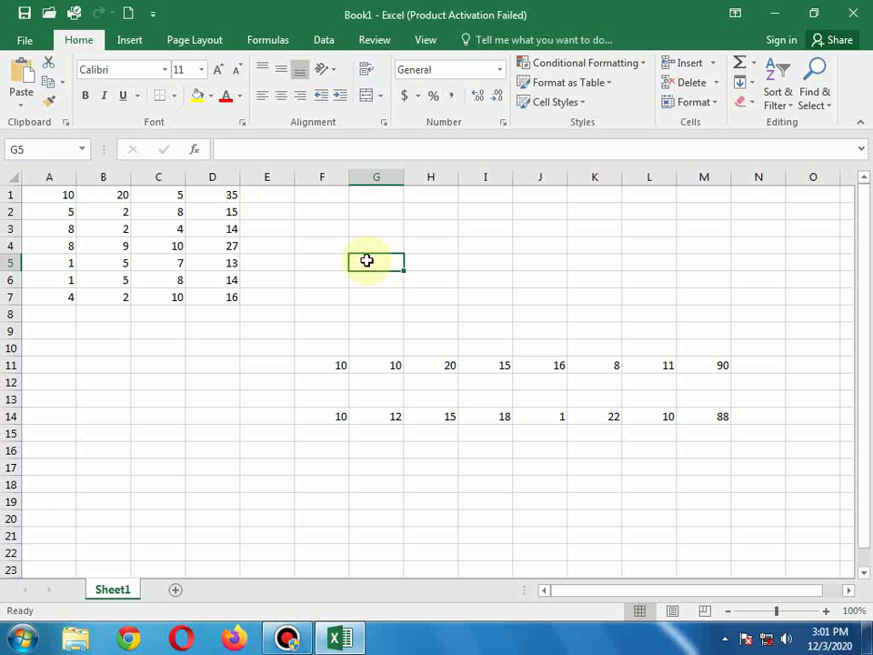
type("10")
key("Tab")
type("5")
key("Tab")
type("5")
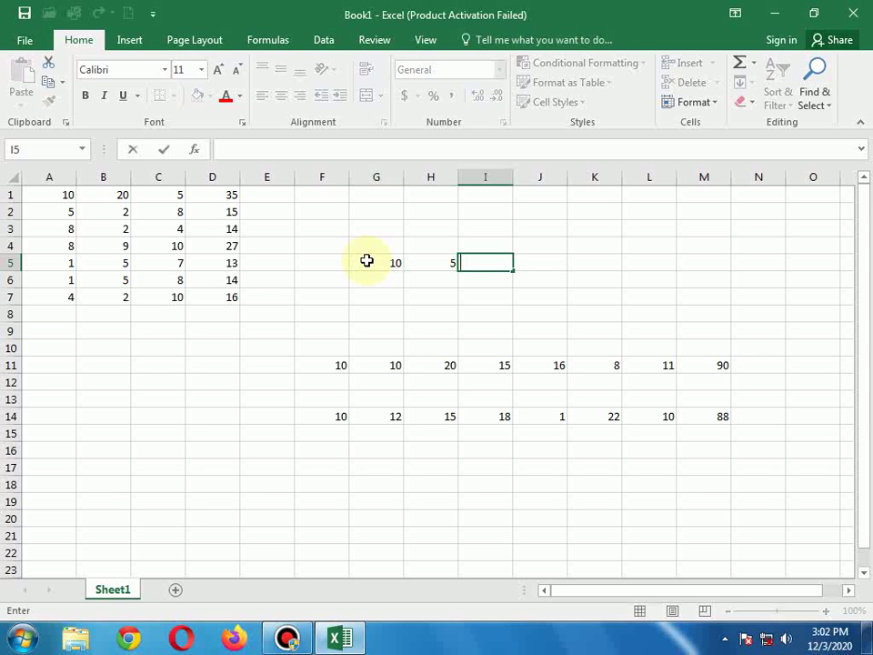
type("14")
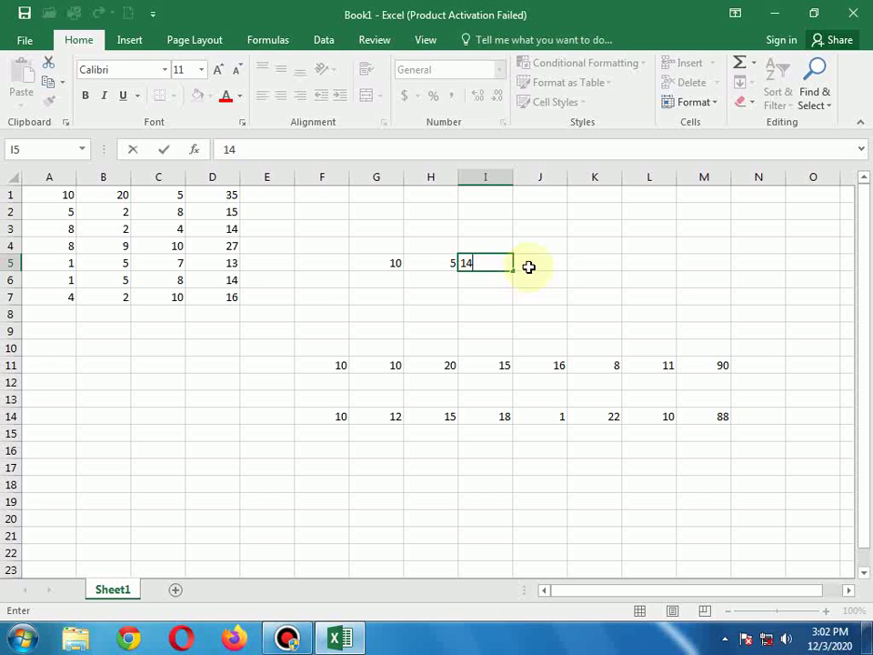
left_click(558, 268)
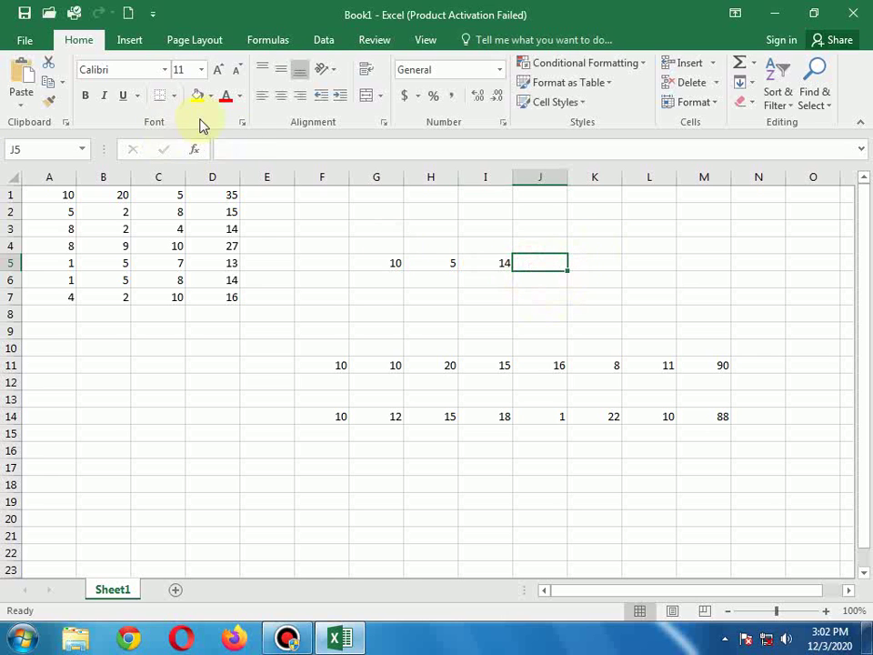
Give J5 the formula =G5+H5+I5, showing a total of 29
left_click(242, 151)
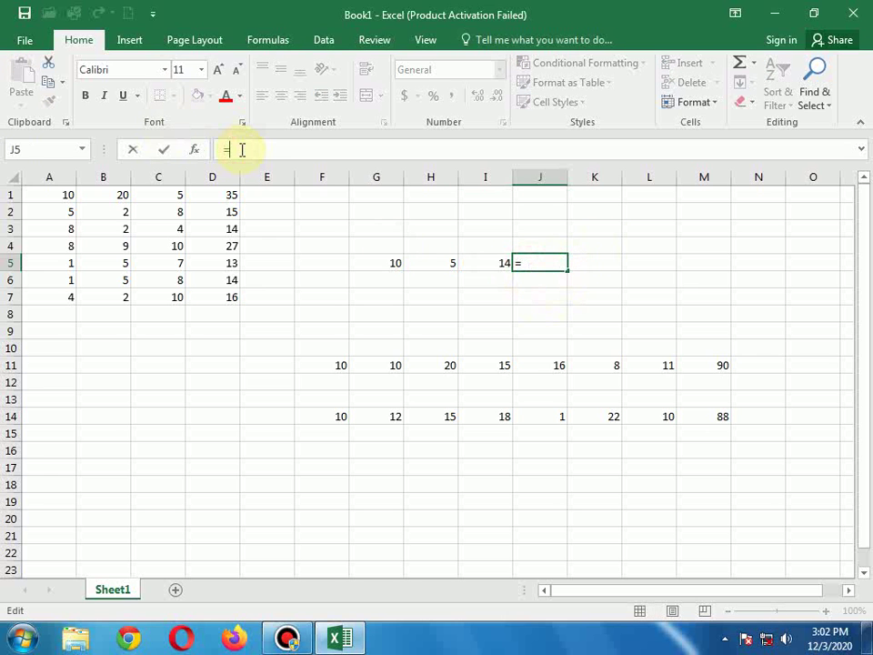
type("=")
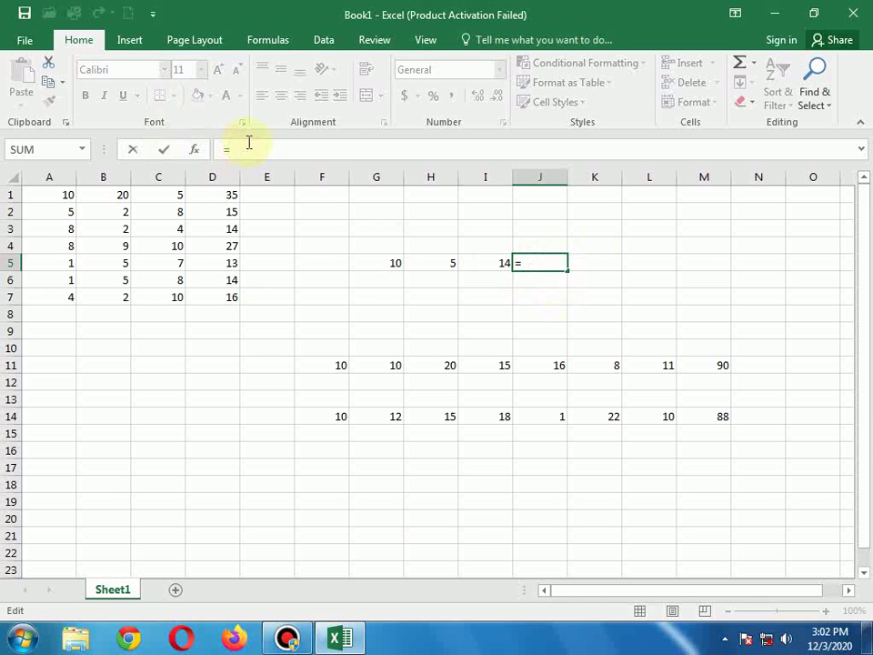
left_click(389, 267)
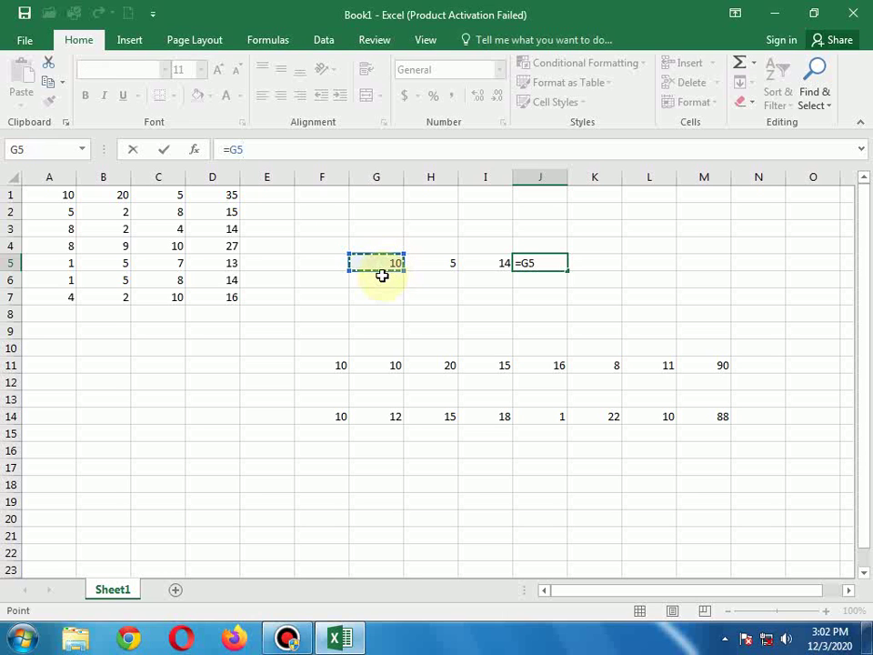
type("+")
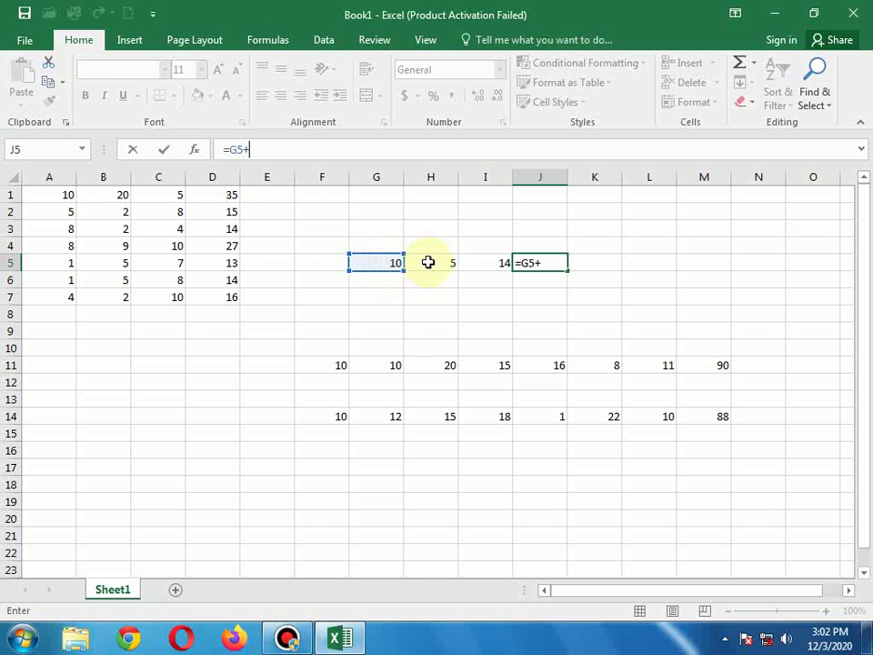
left_click(451, 267)
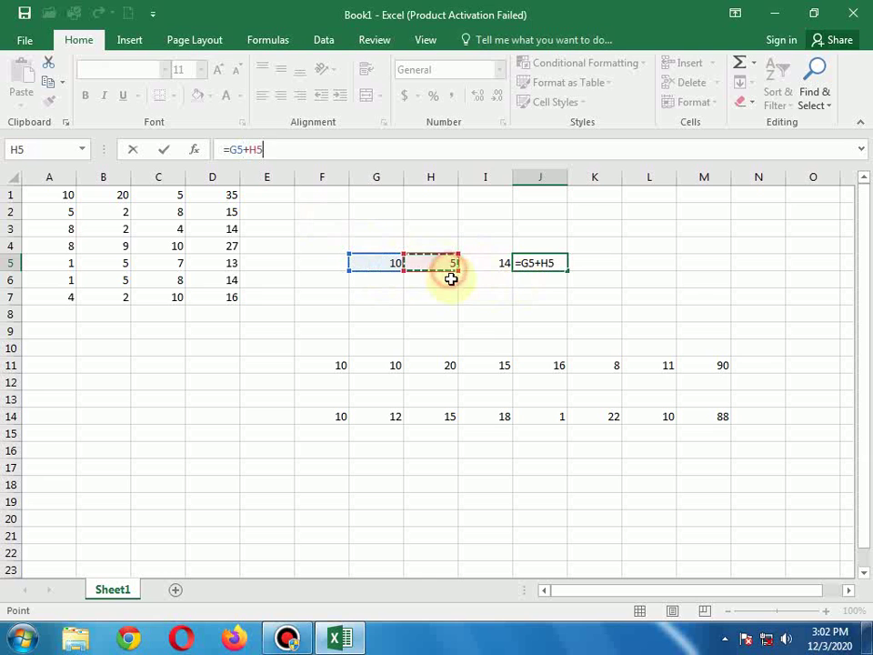
type("+")
left_click(505, 255)
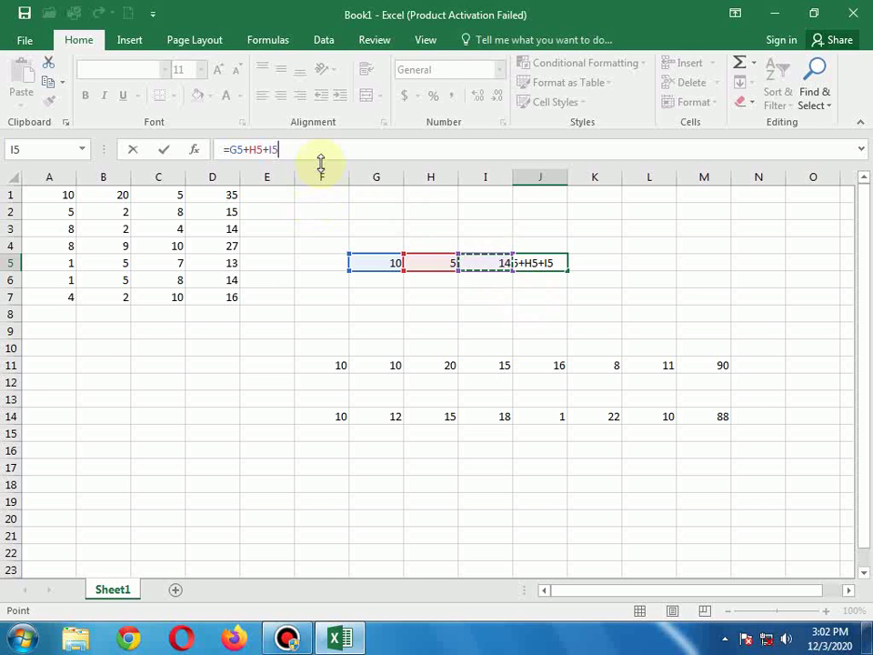
key("Return")
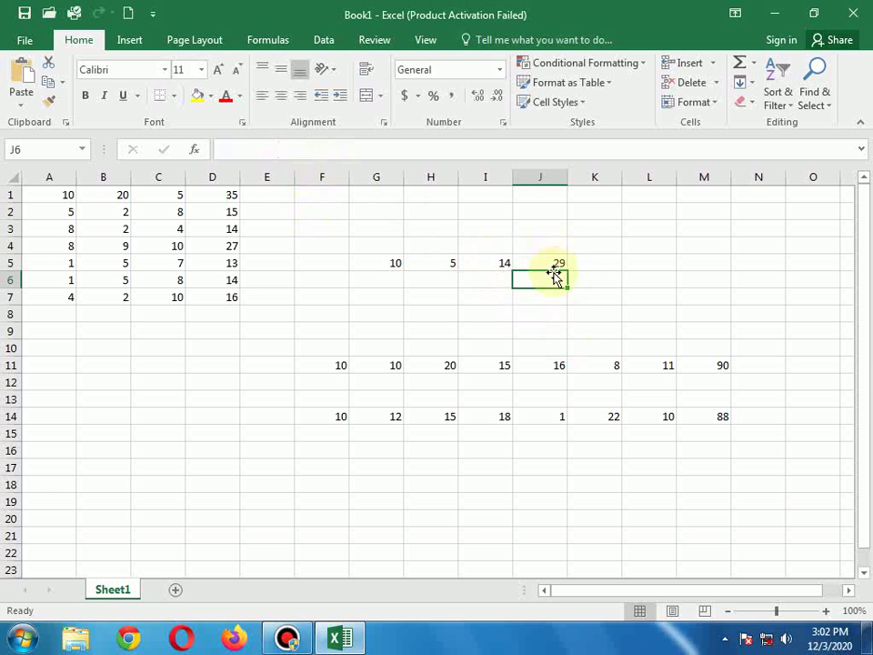
Enter 10, 15, 80 and 77 across D20 to G20
left_click(212, 516)
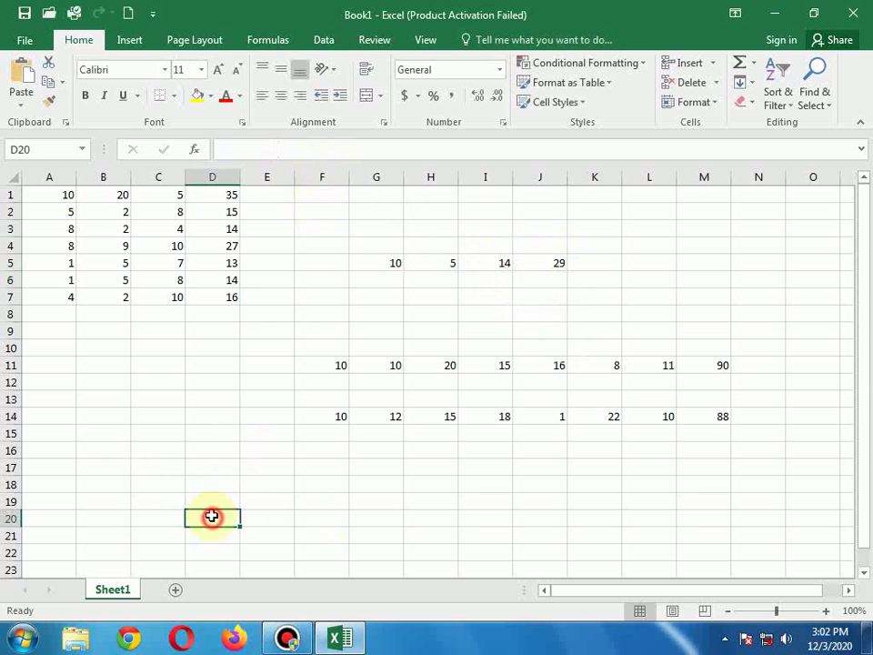
type("10")
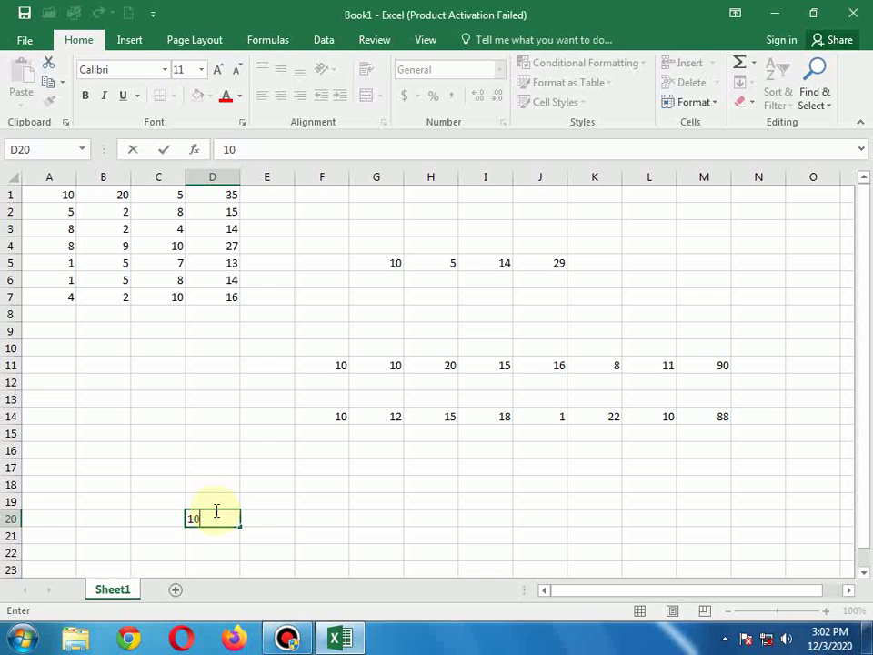
key("Tab")
type("15")
key("Tab")
type("80")
key("Tab")
type("77")
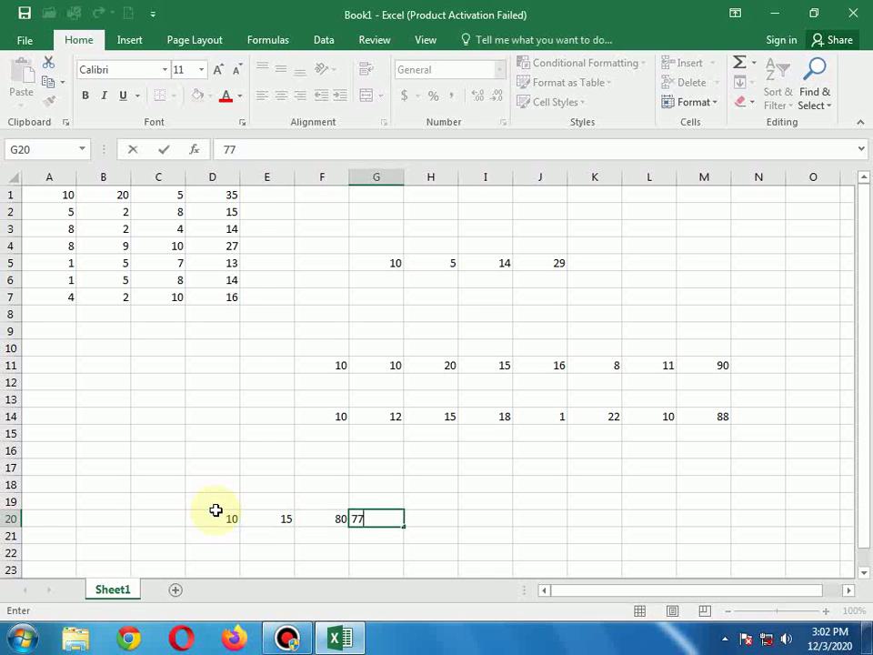
left_click(439, 530)
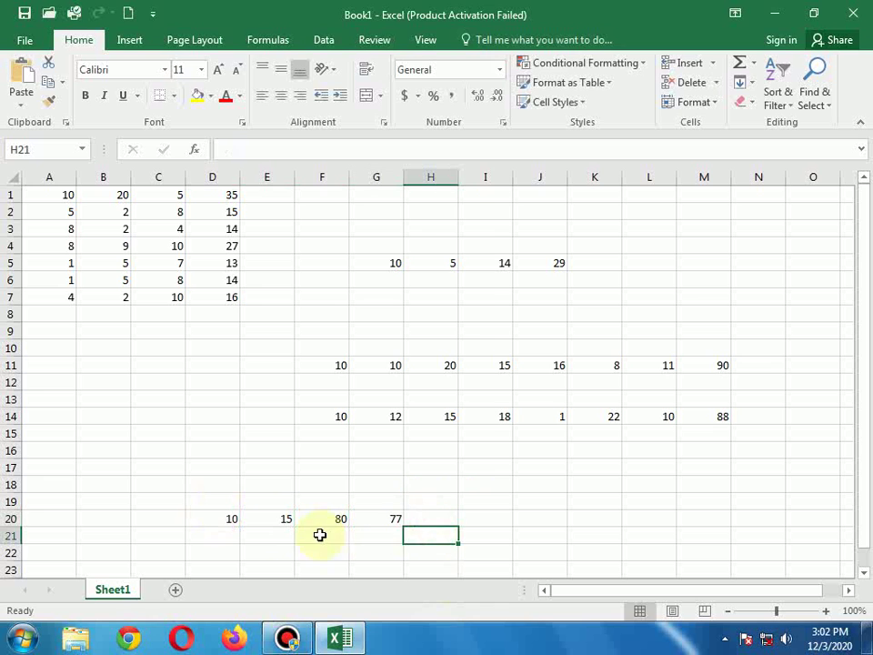
Check the E20:F20 sum, then change F20 from 80 to 20
left_click_drag(285, 520, 340, 518)
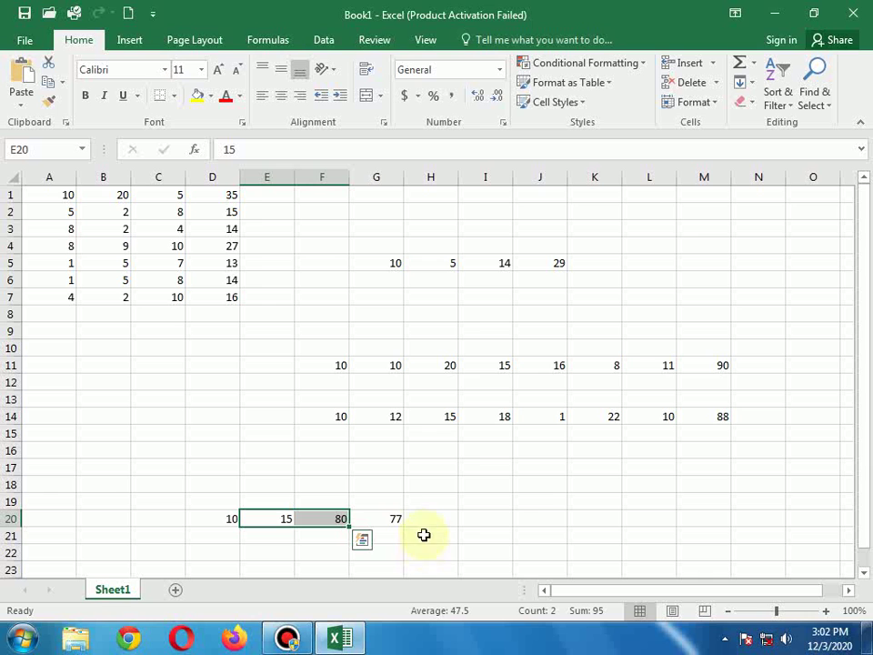
left_click(493, 520)
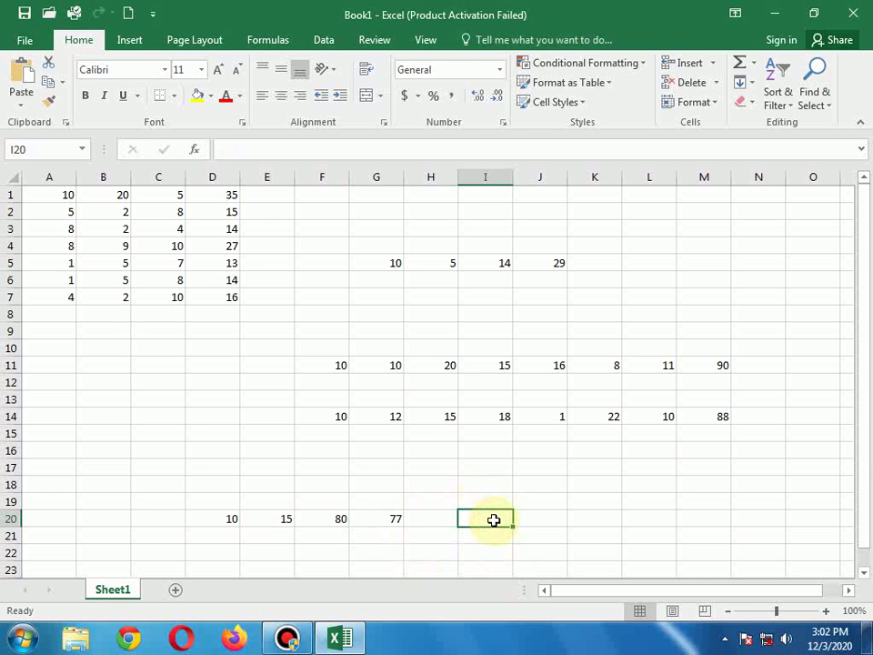
left_click(638, 499)
left_click(339, 517)
type("20")
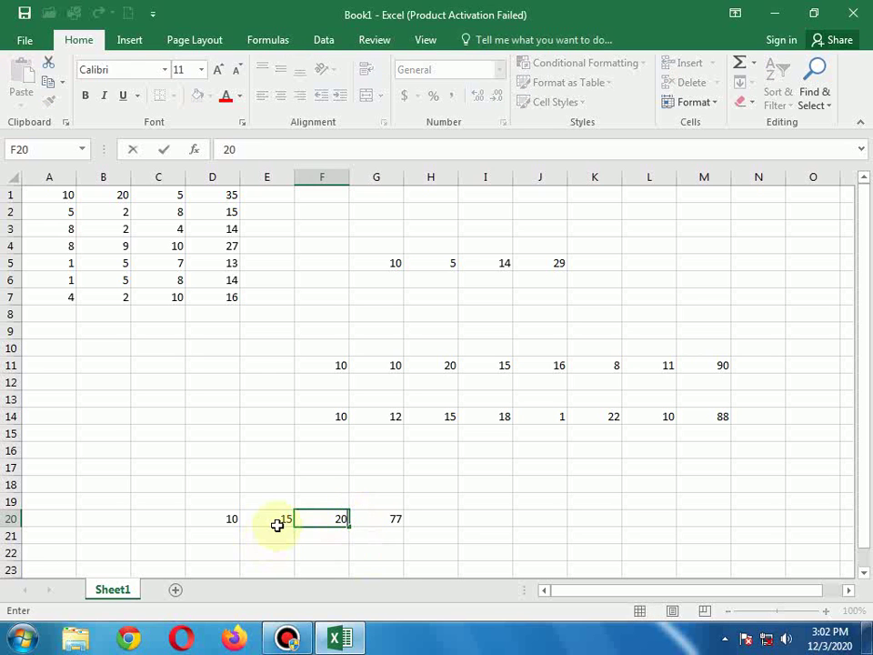
left_click(275, 526)
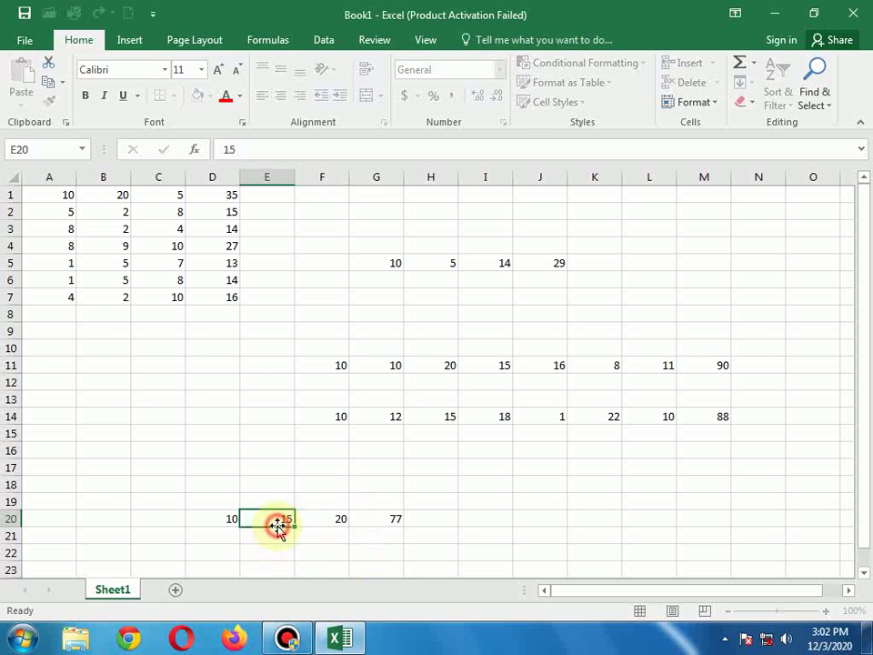
left_click(655, 483)
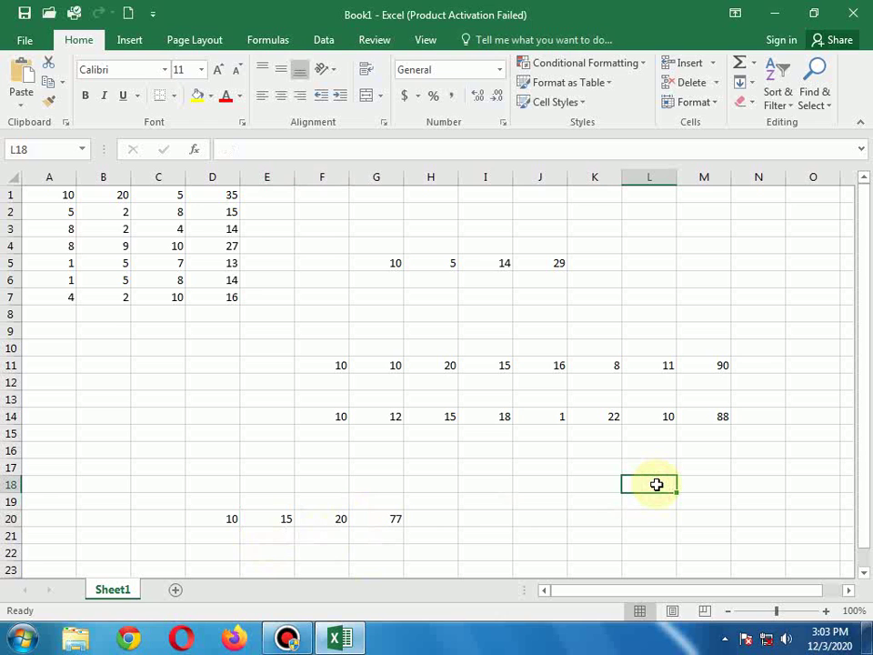
Enter =E20+F20 in L18 so it shows 35
left_click(304, 153)
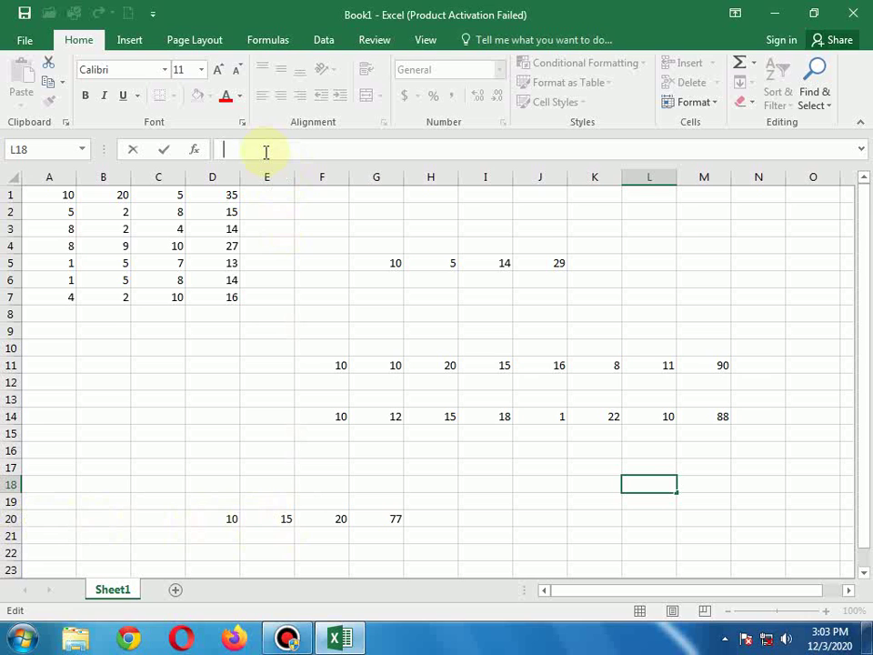
type("-")
key("BackSpace")
type("=")
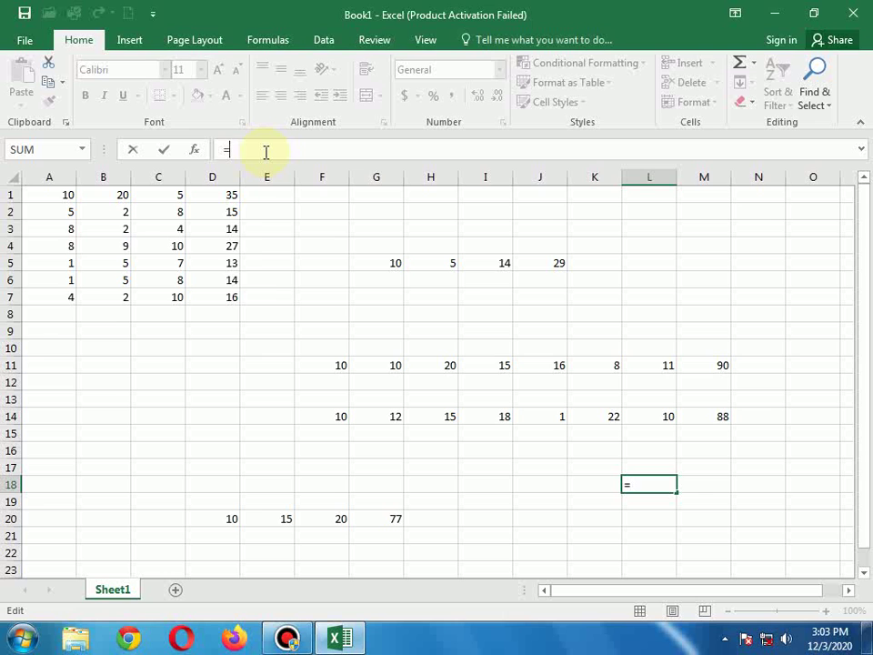
type("e")
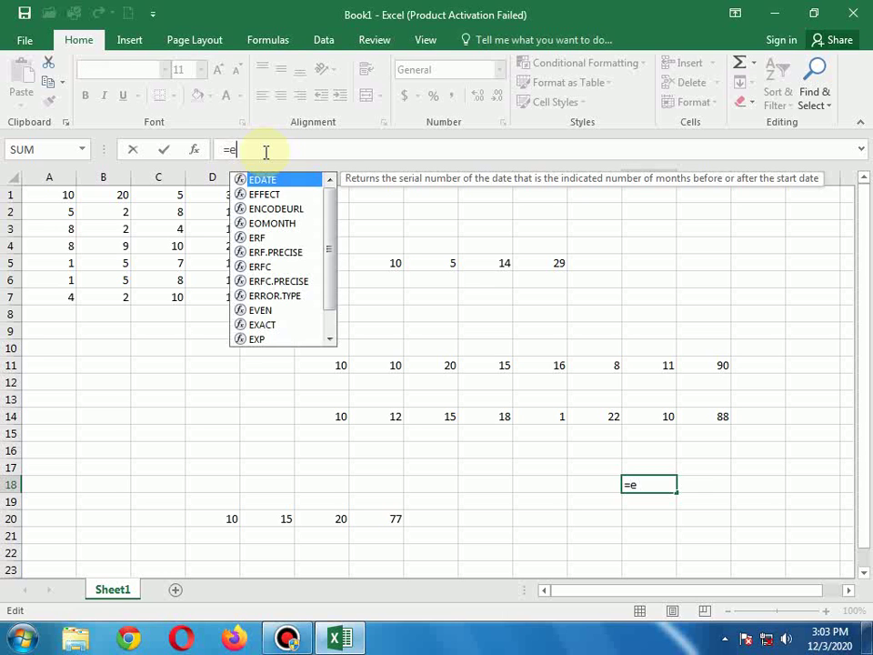
type("18+")
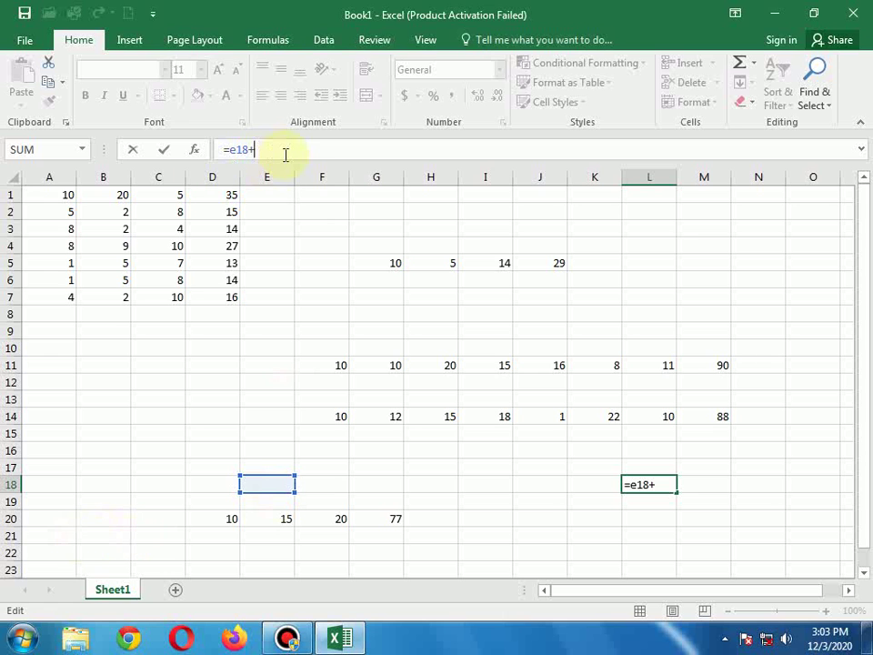
key("BackSpace")
key("BackSpace")
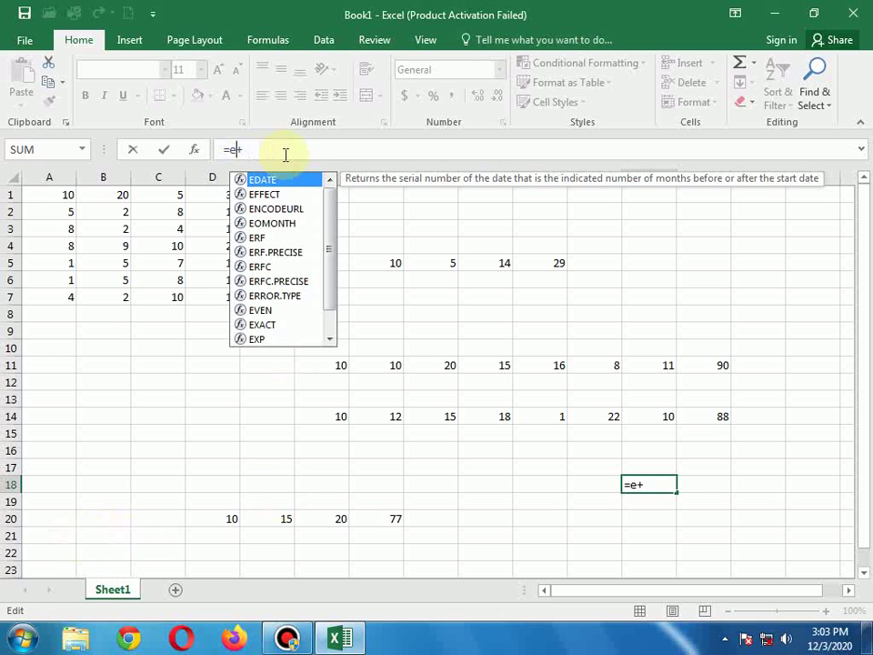
type("20")
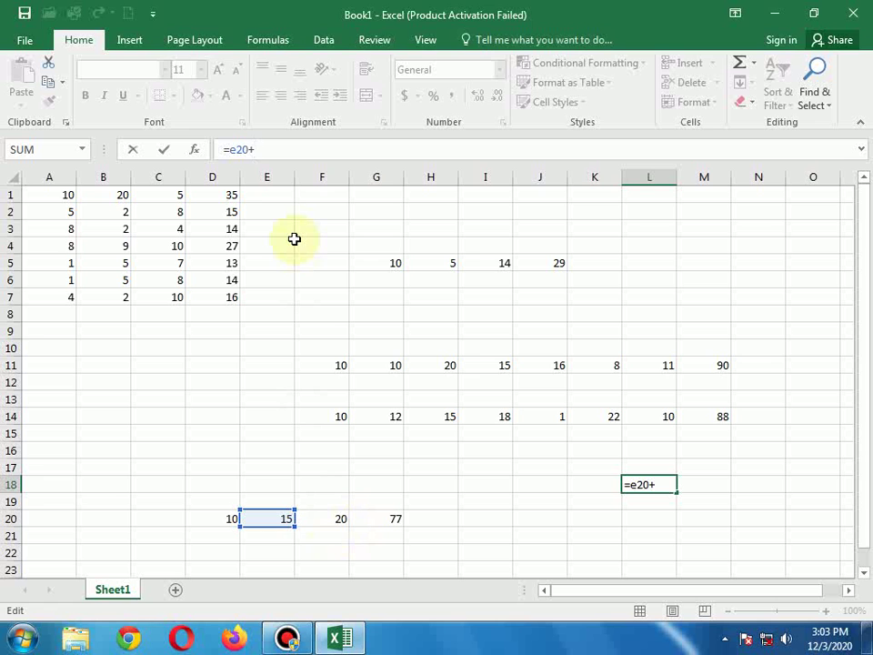
type("f20")
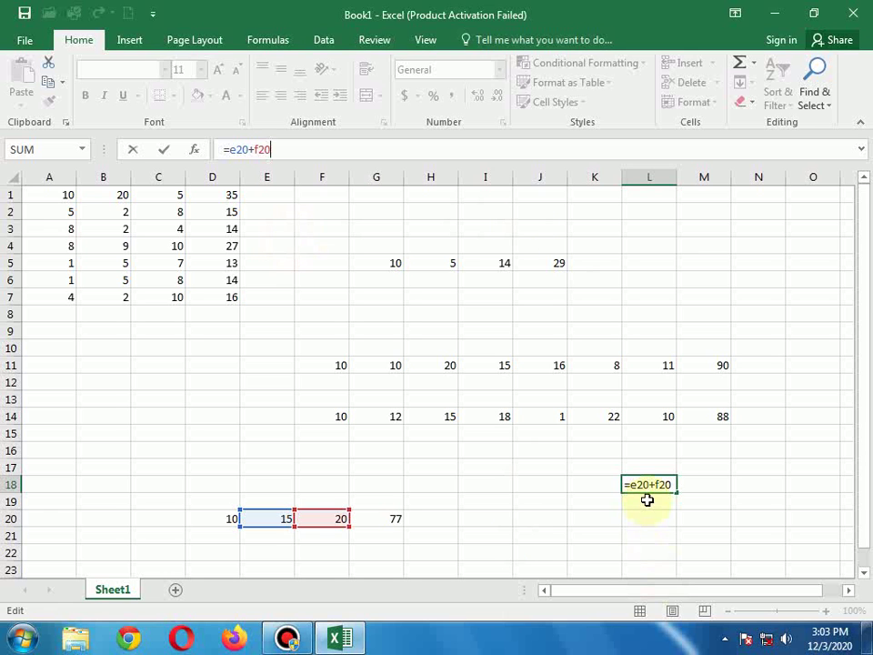
key("Return")
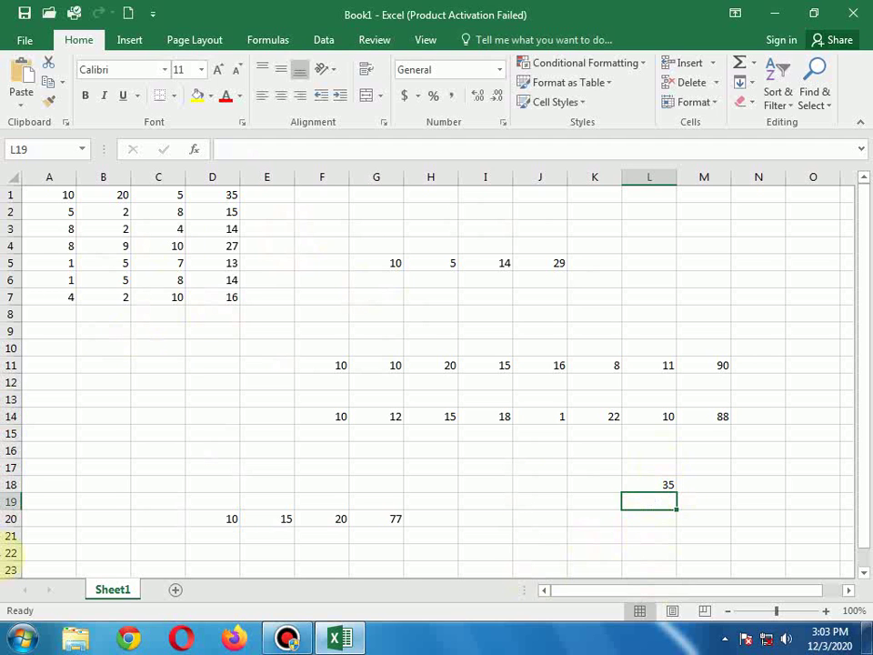
Minimize Excel and open the Untitled image from New folder (2)
left_click(771, 22)
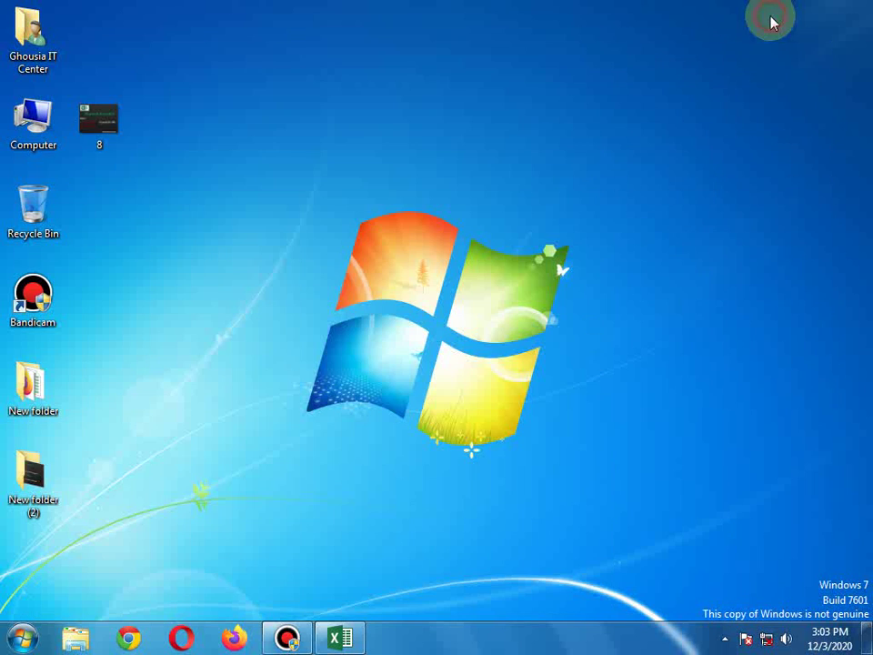
double_click(31, 471)
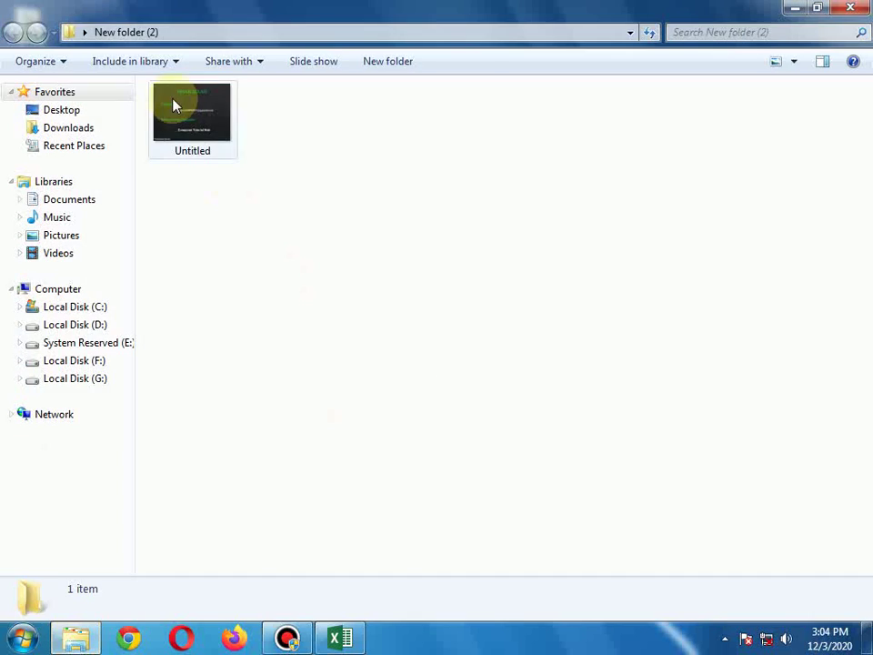
double_click(173, 106)
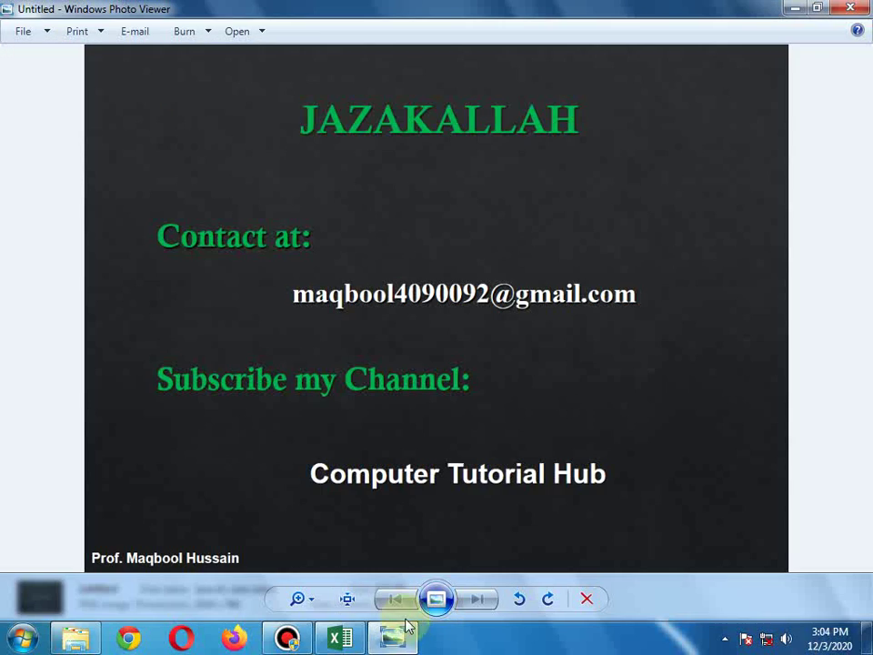
Play the closing JAZAKALLAH slide as a full-screen slideshow in Windows Photo Viewer
left_click(439, 597)
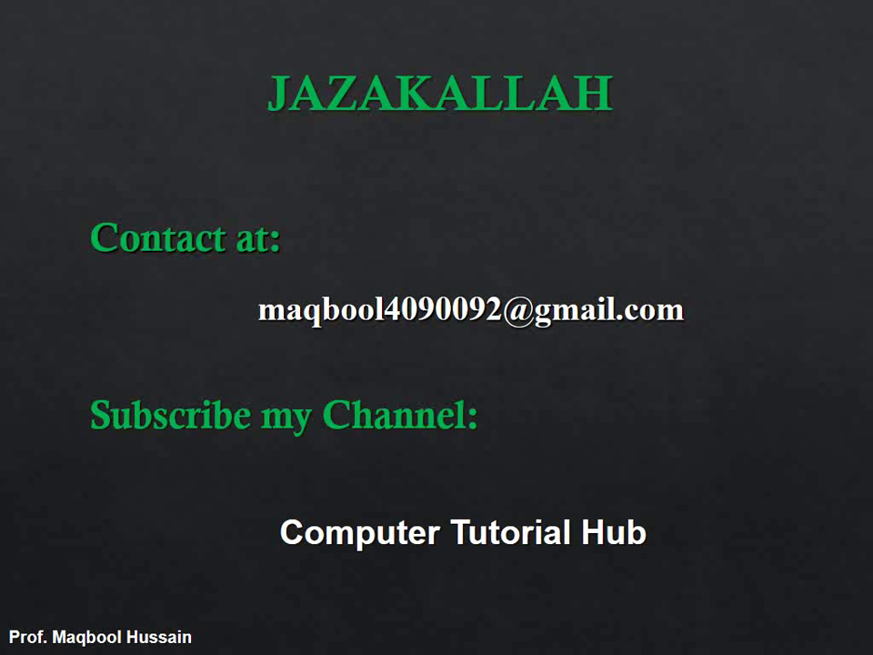